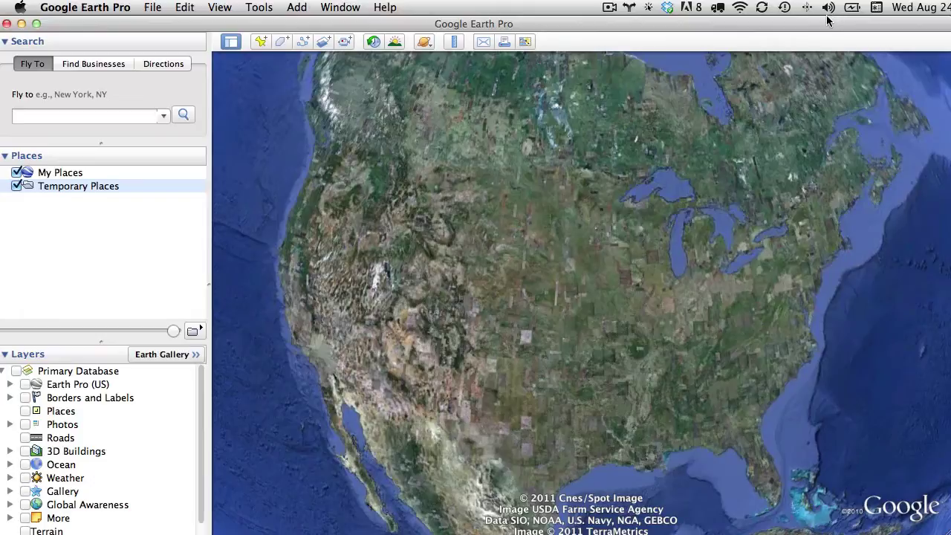
Drag the Google Earth Pro window down and to the right, out of the way
{"action": "left_click_drag", "start_coordinate": [668, 24], "coordinate": [892, 532]}
Fly to North Dakota, then narrow the search to Fargo, North Dakota
{"action": "left_click", "coordinate": [672, 33]}
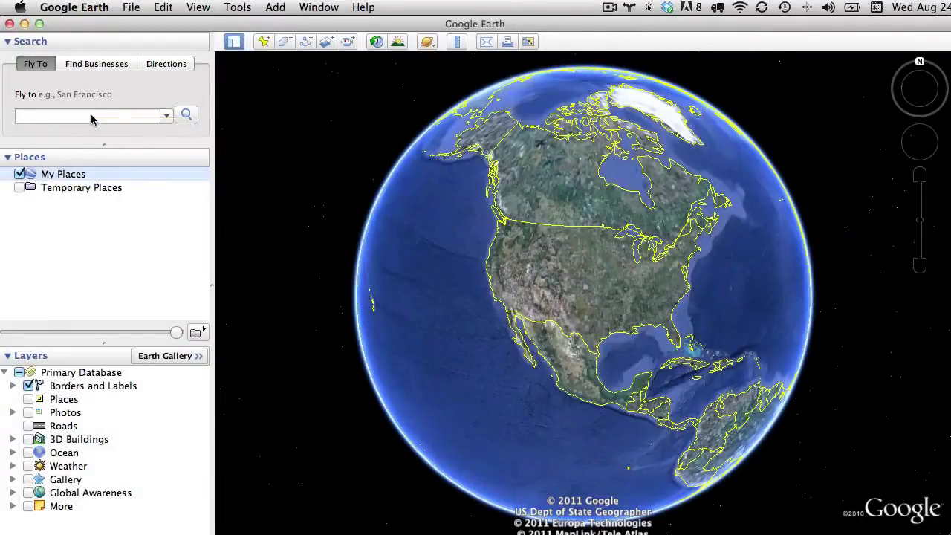
{"action": "left_click", "coordinate": [94, 117]}
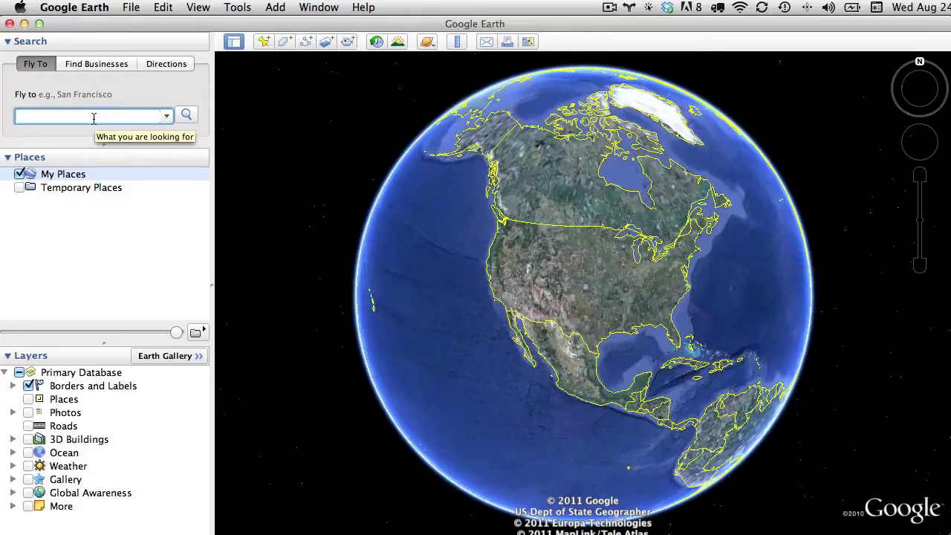
{"action": "type", "text": "north dakota"}
{"action": "key", "text": "Return"}
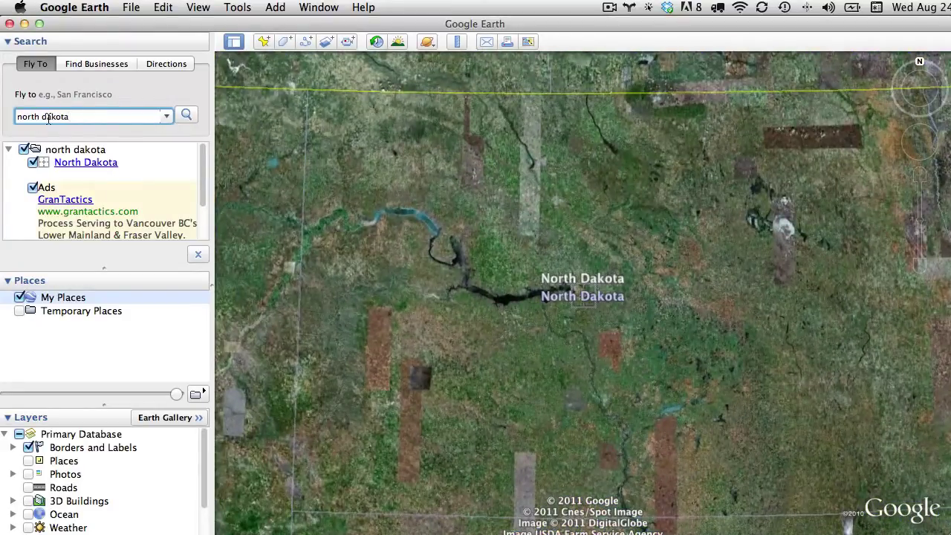
{"action": "left_click", "coordinate": [17, 116]}
{"action": "type", "text": "fargo,"}
{"action": "key", "text": "Return"}
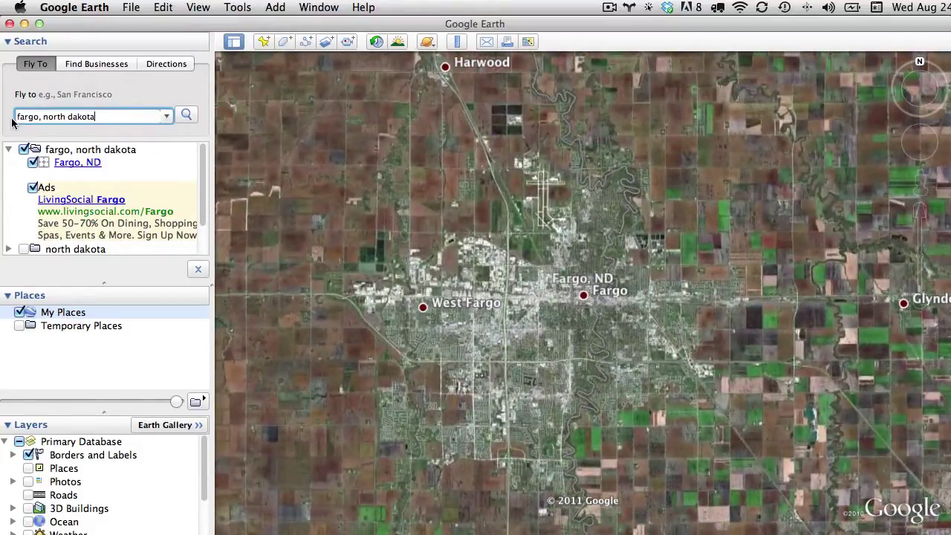
{"action": "left_click", "coordinate": [16, 117]}
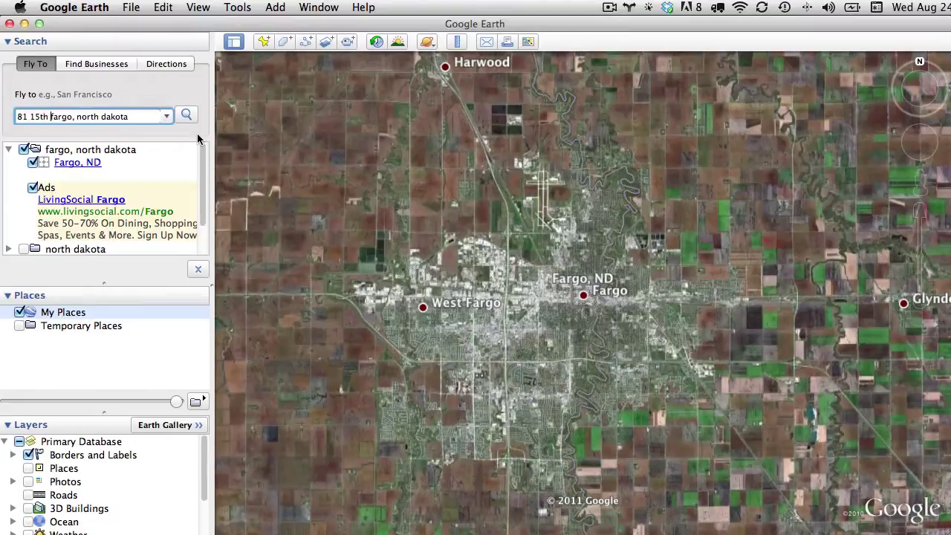
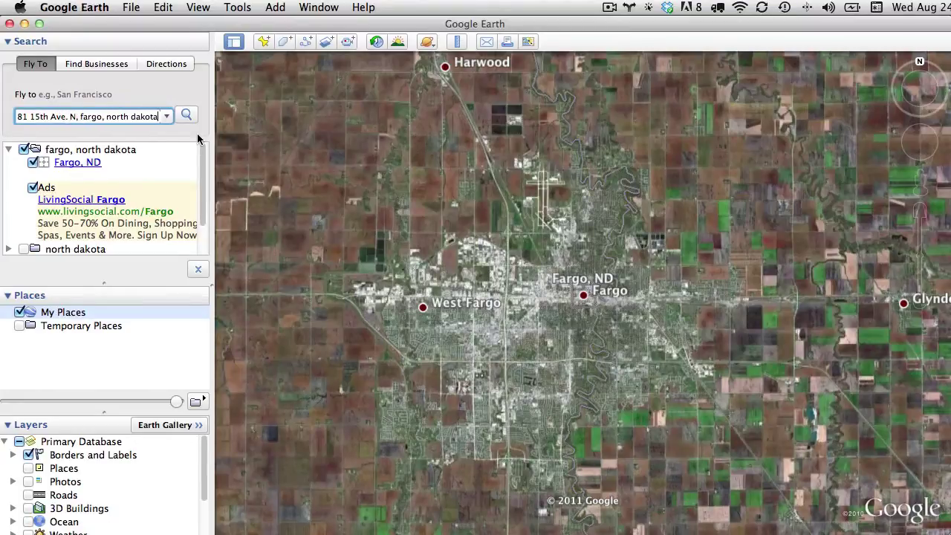
{"action": "key", "text": "Return"}
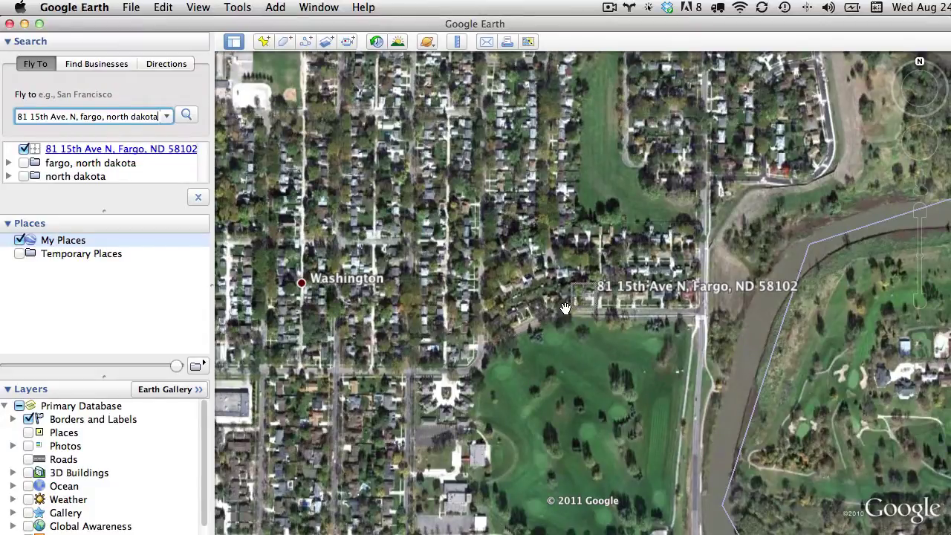
Search for coffee shops around Fargo
{"action": "triple_click", "coordinate": [138, 116]}
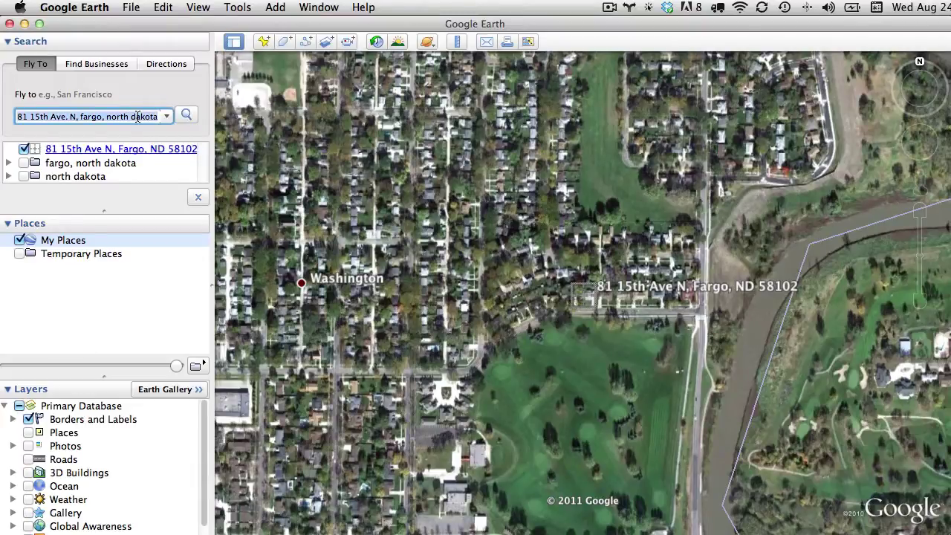
{"action": "type", "text": "c"}
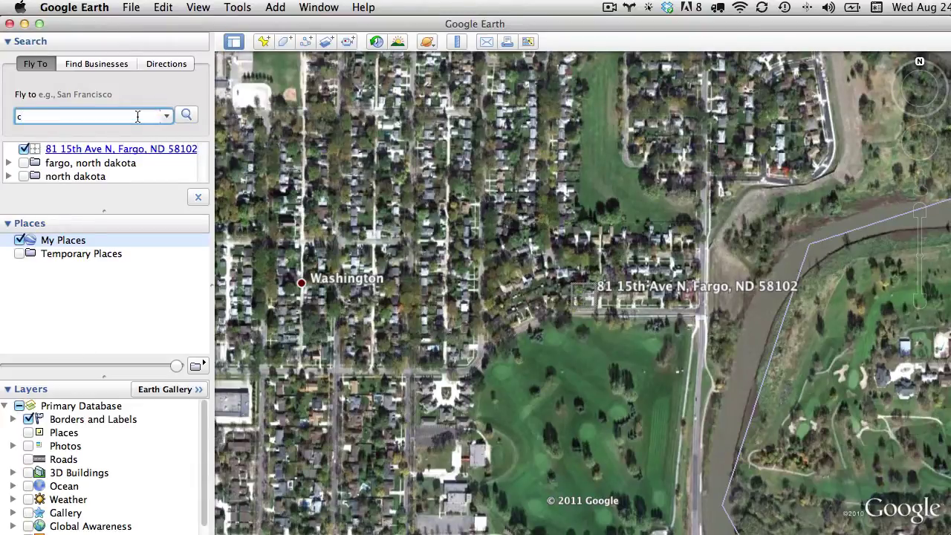
{"action": "type", "text": "offee"}
{"action": "key", "text": "Return"}
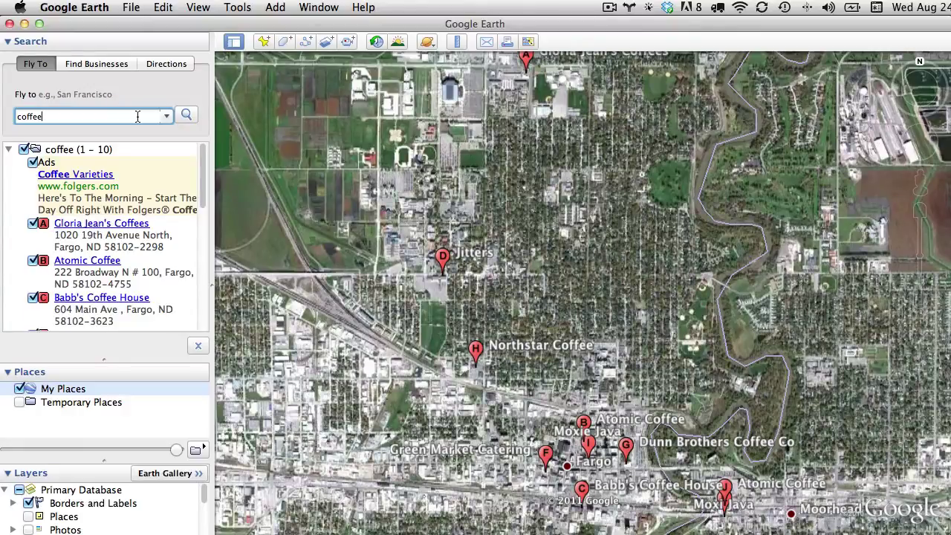
Replace the search with 'park' to list parks near Fargo
{"action": "triple_click", "coordinate": [138, 117]}
{"action": "type", "text": "p"}
{"action": "left_click", "coordinate": [81, 116]}
{"action": "type", "text": "park"}
{"action": "key", "text": "Return"}
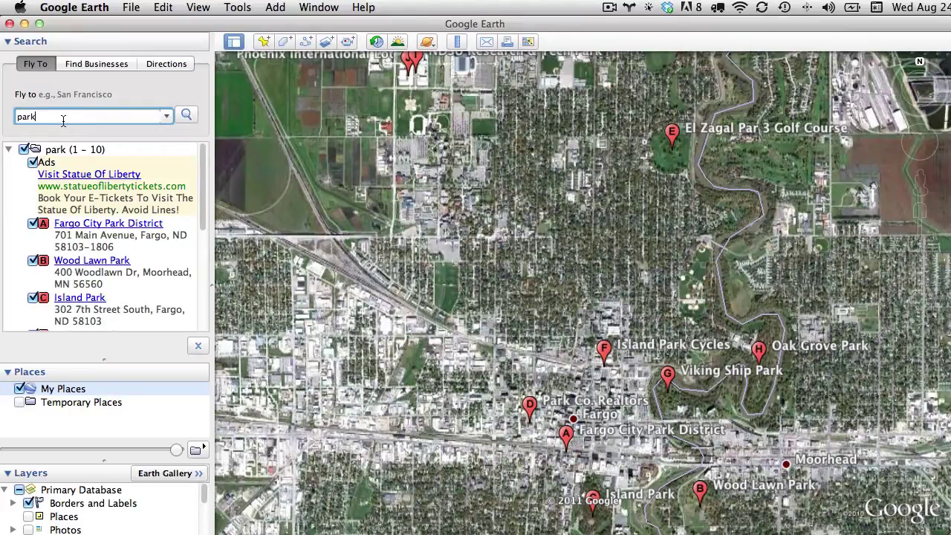
Fly to 'roberts st. and 6th ave, fargo', the Roberts St N and 6th Ave N intersection
{"action": "left_click_drag", "start_coordinate": [38, 119], "coordinate": [12, 119]}
{"action": "type", "text": "roberts st. and 6th ave, fargo"}
{"action": "key", "text": "Return"}
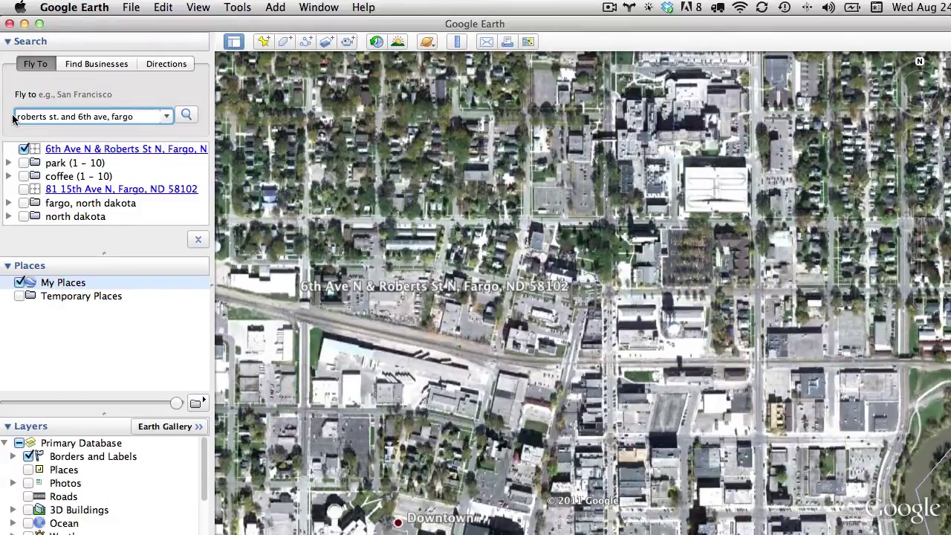
{"action": "left_click", "coordinate": [13, 117]}
{"action": "key", "text": "super+Tab"}
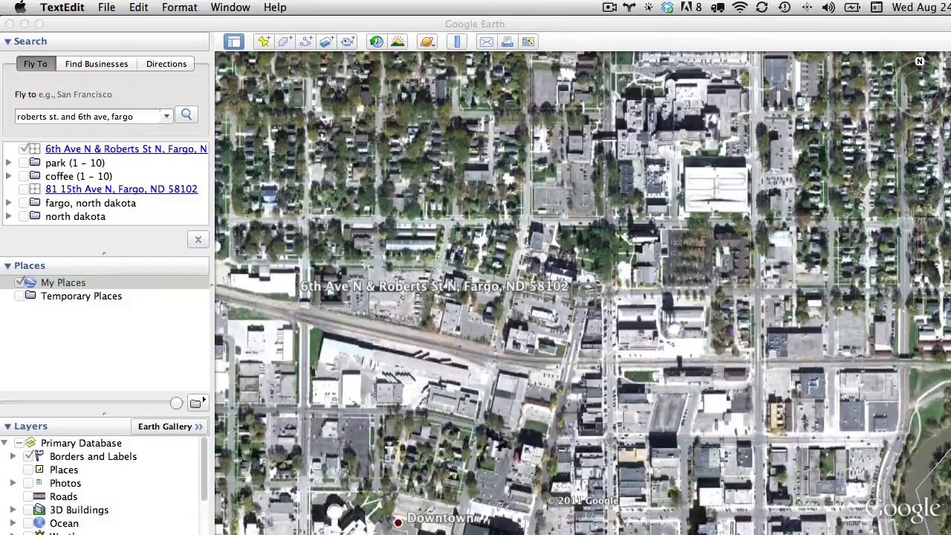
Fly to the pasted coordinates 40.01498, -105.2705 in Boulder
{"action": "left_click", "coordinate": [137, 116]}
{"action": "double_click", "coordinate": [136, 117]}
{"action": "left_click_drag", "start_coordinate": [141, 117], "coordinate": [3, 116]}
{"action": "type", "text": "40.01498, -105.2705"}
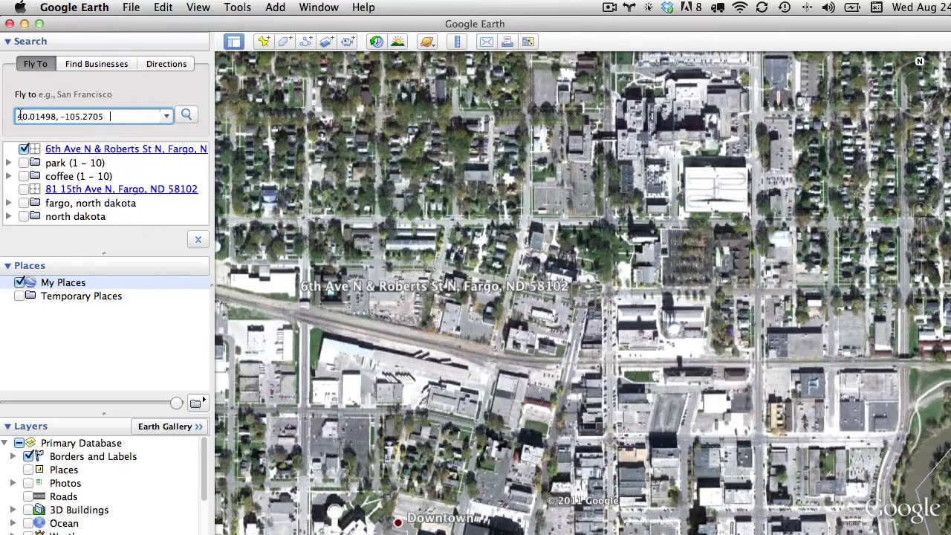
{"action": "key", "text": "Return"}
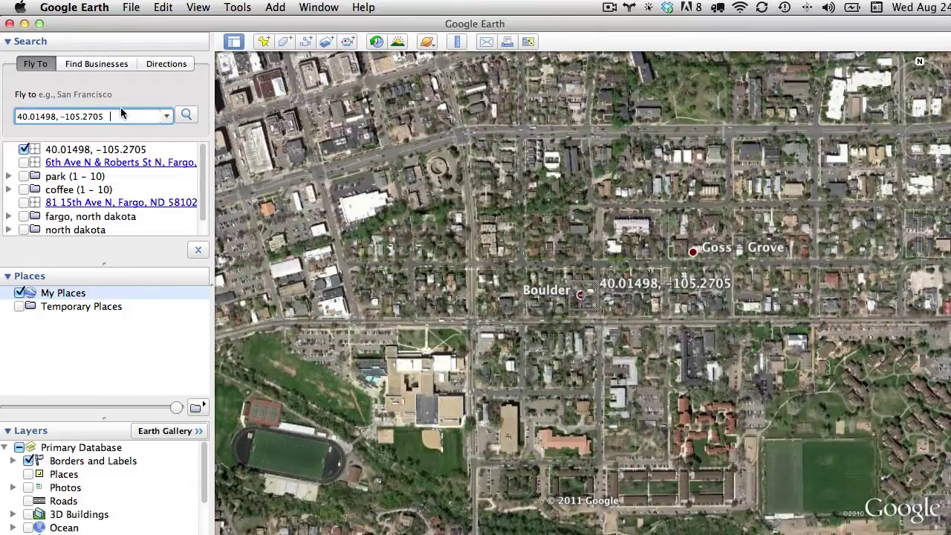
Search for coffee shops around Boulder
{"action": "left_click_drag", "start_coordinate": [123, 117], "coordinate": [3, 118]}
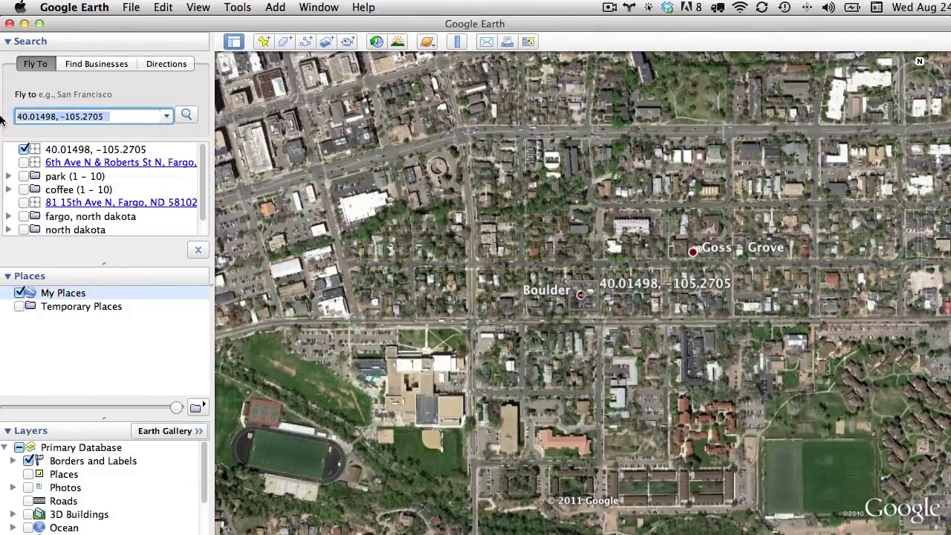
{"action": "type", "text": "coffe"}
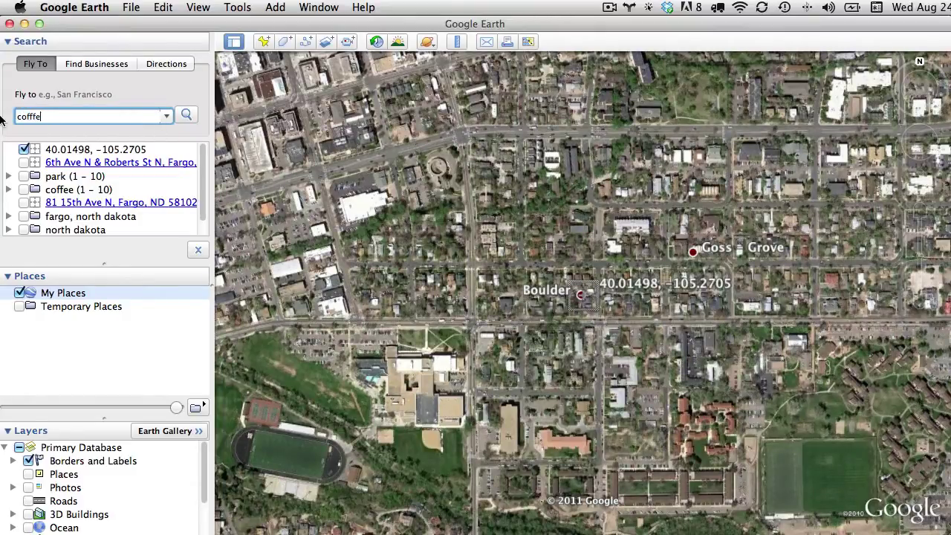
{"action": "key", "text": "BackSpace"}
{"action": "key", "text": "BackSpace"}
{"action": "type", "text": "fee"}
{"action": "key", "text": "Return"}
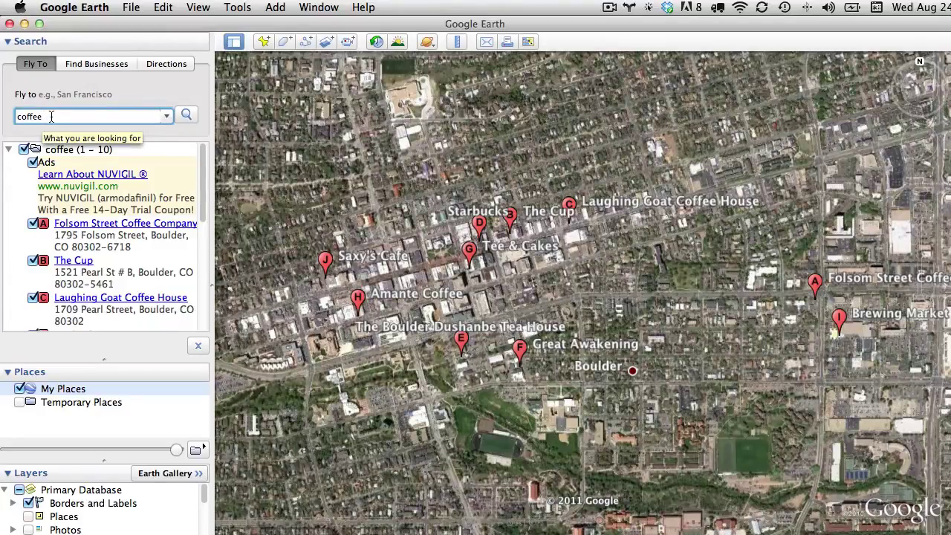
{"action": "left_click_drag", "start_coordinate": [52, 117], "coordinate": [12, 117]}
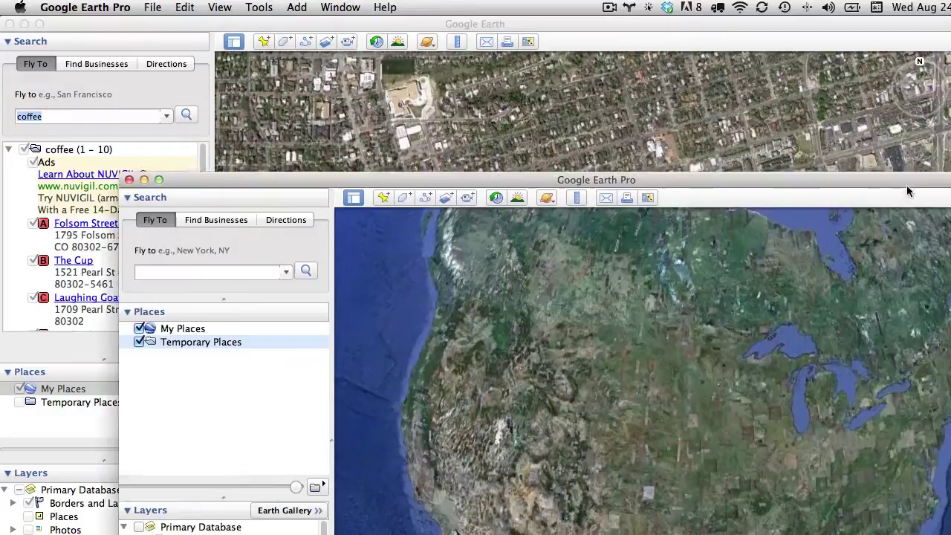
Zoom the Google Earth Pro window to full screen and switch to the bridges workbook in Excel
{"action": "double_click", "coordinate": [906, 191]}
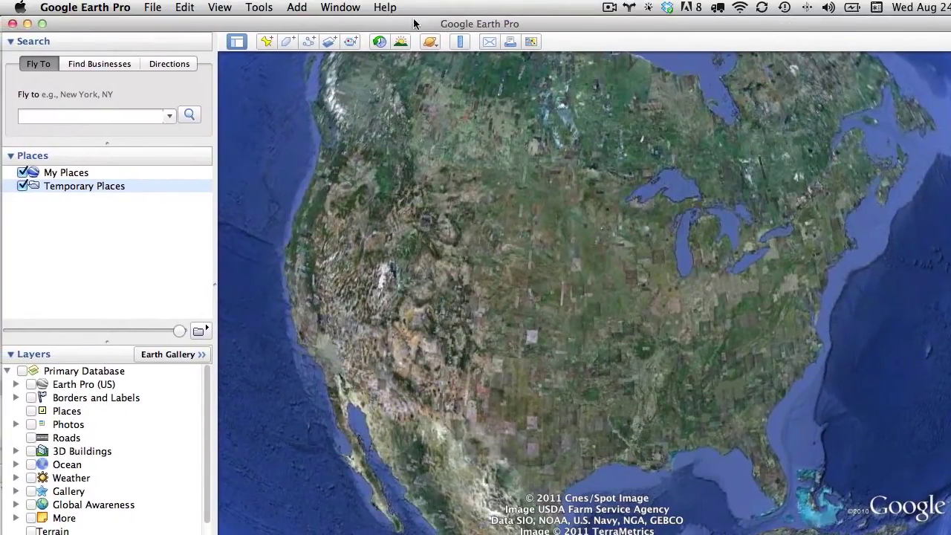
{"action": "left_click", "coordinate": [153, 8]}
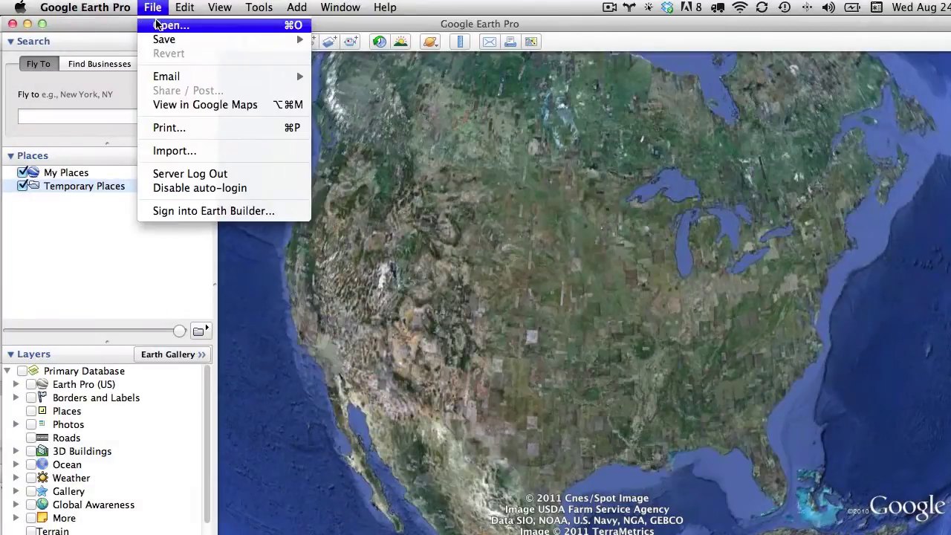
{"action": "key", "text": "super+Tab"}
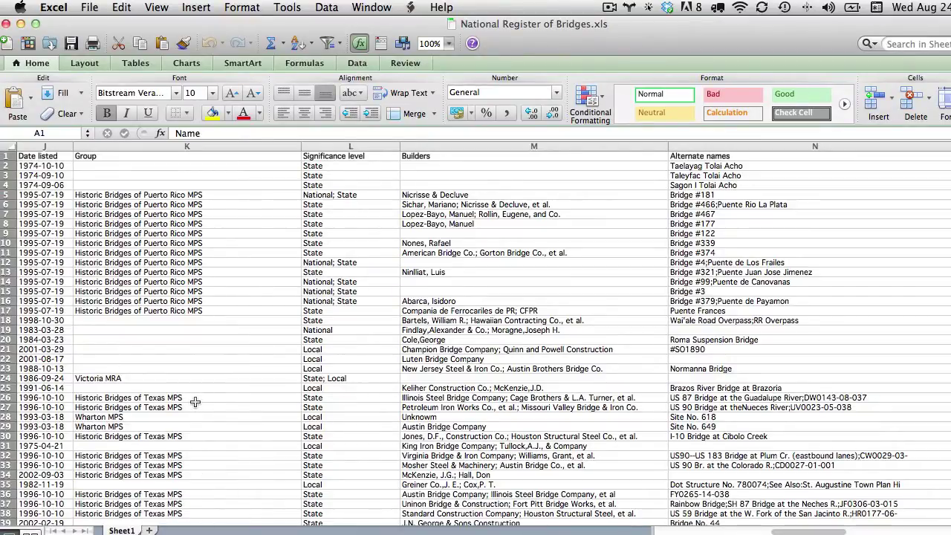
{"action": "scroll", "coordinate": [191, 340], "scroll_direction": "down", "scroll_amount": 20}
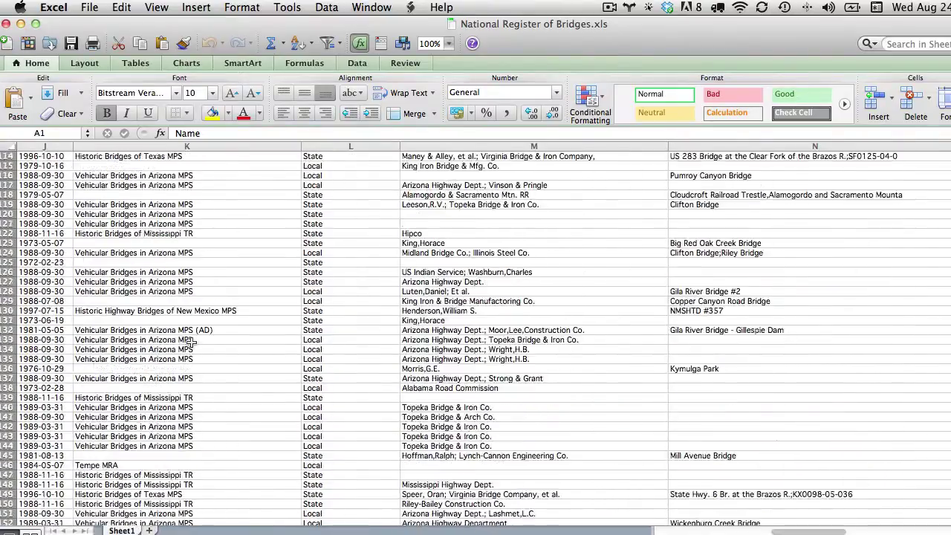
{"action": "scroll", "coordinate": [190, 341], "scroll_direction": "up", "scroll_amount": 20}
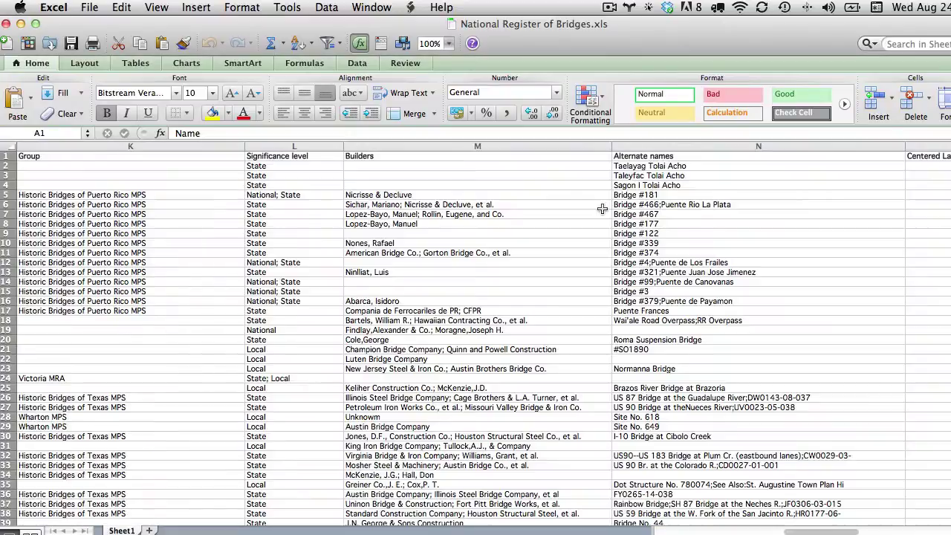
{"action": "scroll", "coordinate": [610, 209], "scroll_direction": "right", "scroll_amount": 2}
{"action": "scroll", "coordinate": [518, 225], "scroll_direction": "left", "scroll_amount": 15}
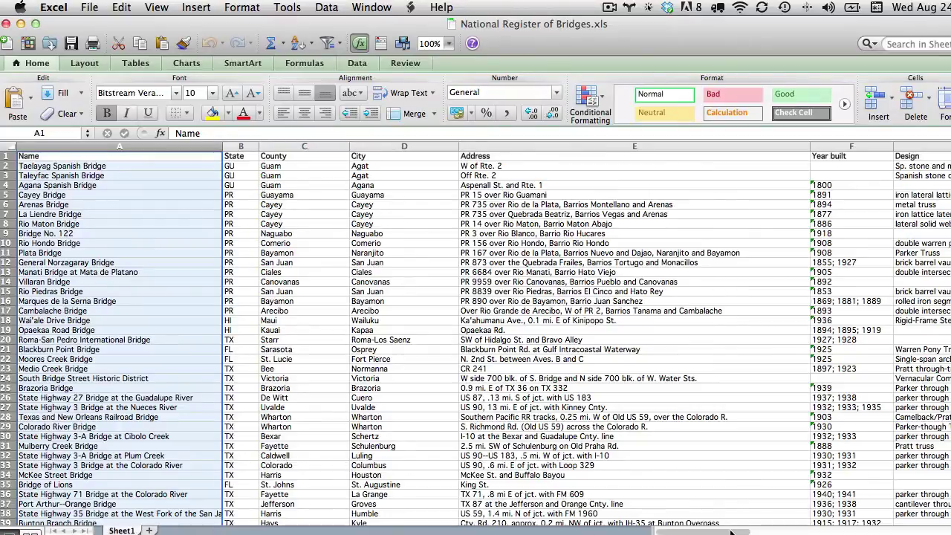
{"action": "left_click_drag", "start_coordinate": [732, 532], "coordinate": [873, 530]}
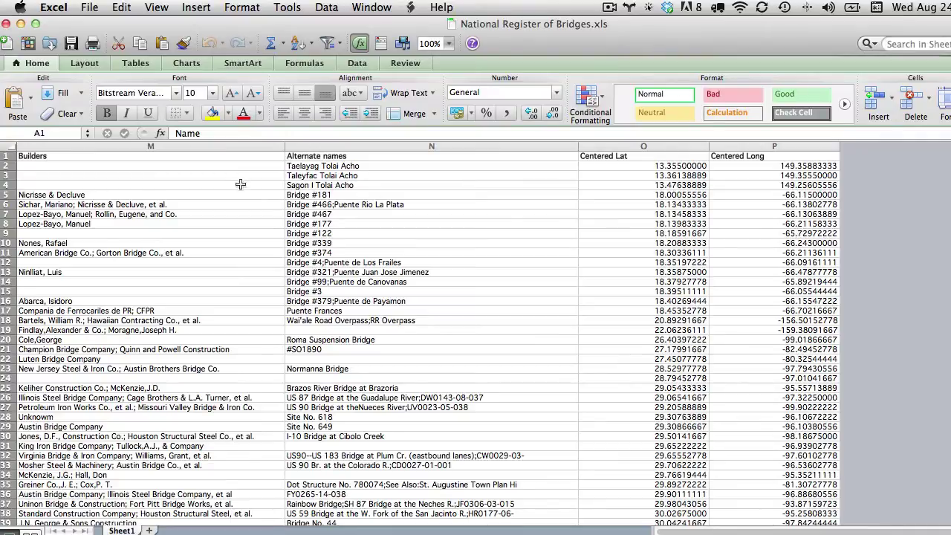
{"action": "scroll", "coordinate": [389, 296], "scroll_direction": "left", "scroll_amount": 3}
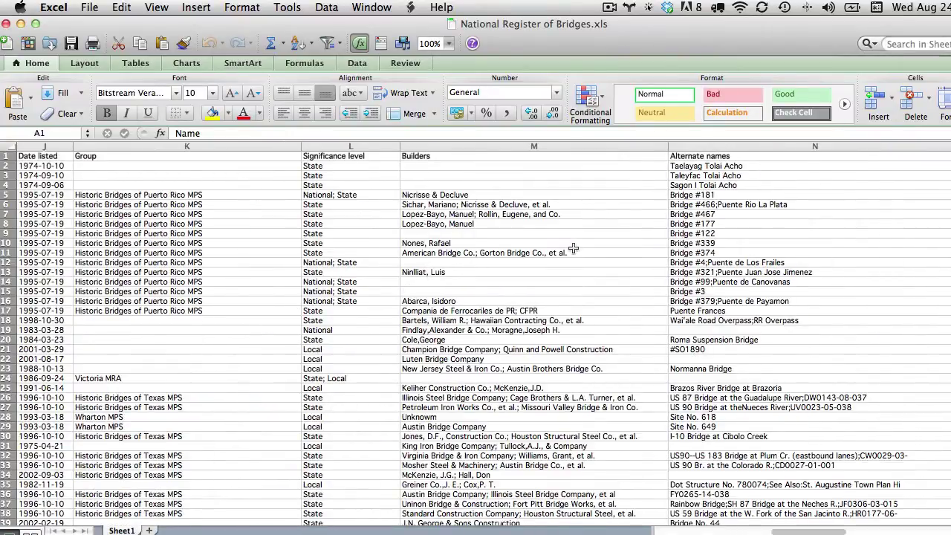
{"action": "scroll", "coordinate": [673, 251], "scroll_direction": "right", "scroll_amount": 4}
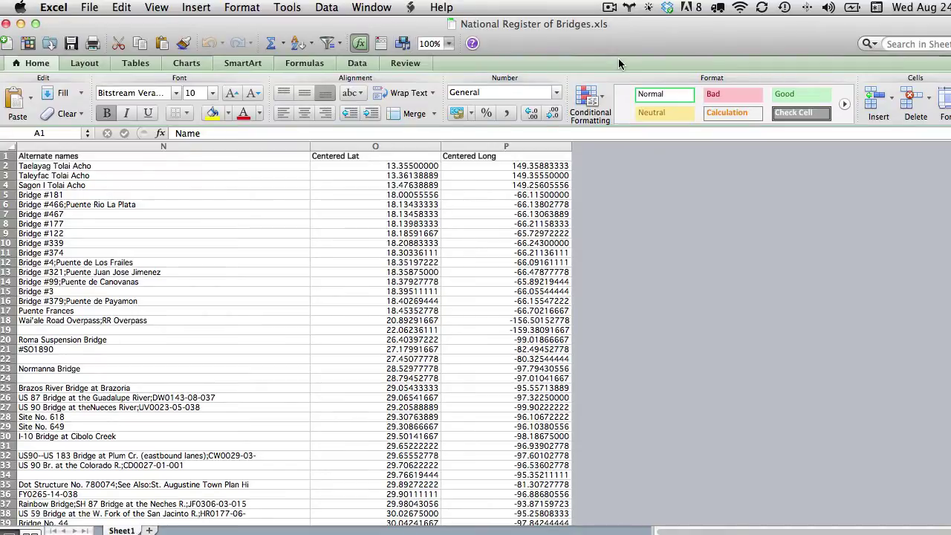
{"action": "type", "text": "1"}
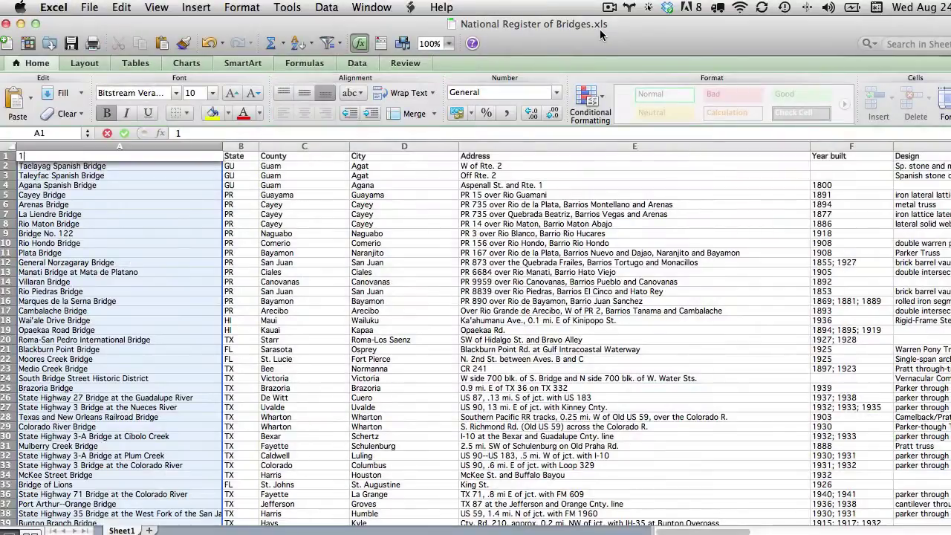
{"action": "key", "text": "Escape"}
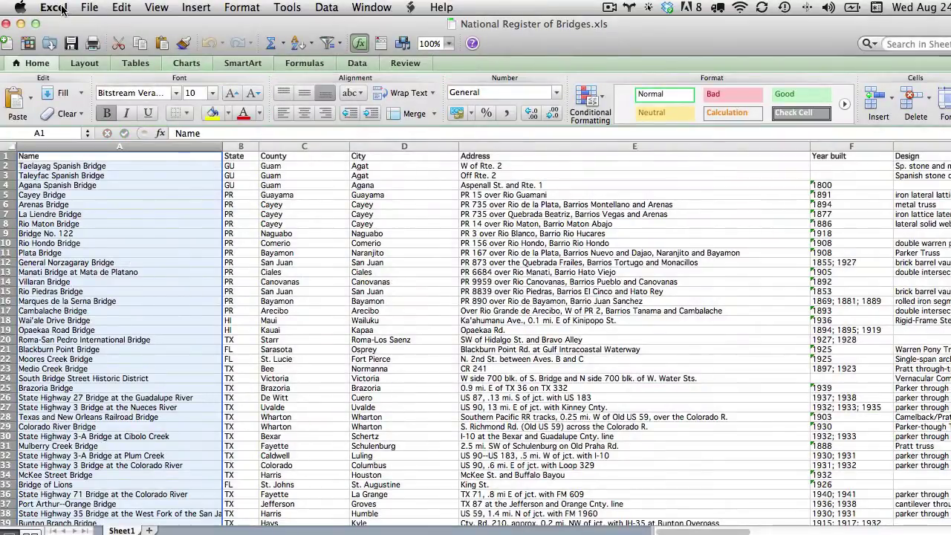
Save the workbook as National Register of Bridges.csv in Windows Comma Separated format
{"action": "left_click", "coordinate": [60, 9]}
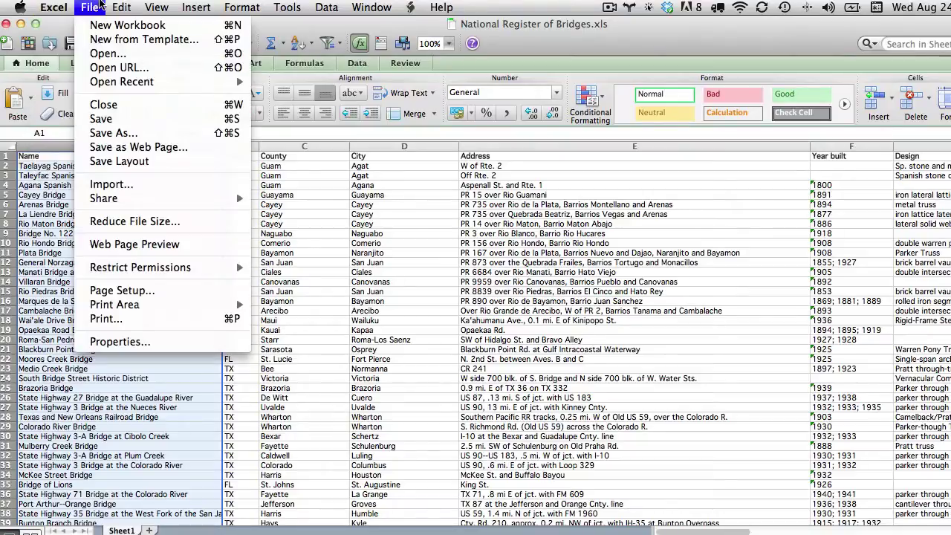
{"action": "left_click", "coordinate": [115, 133]}
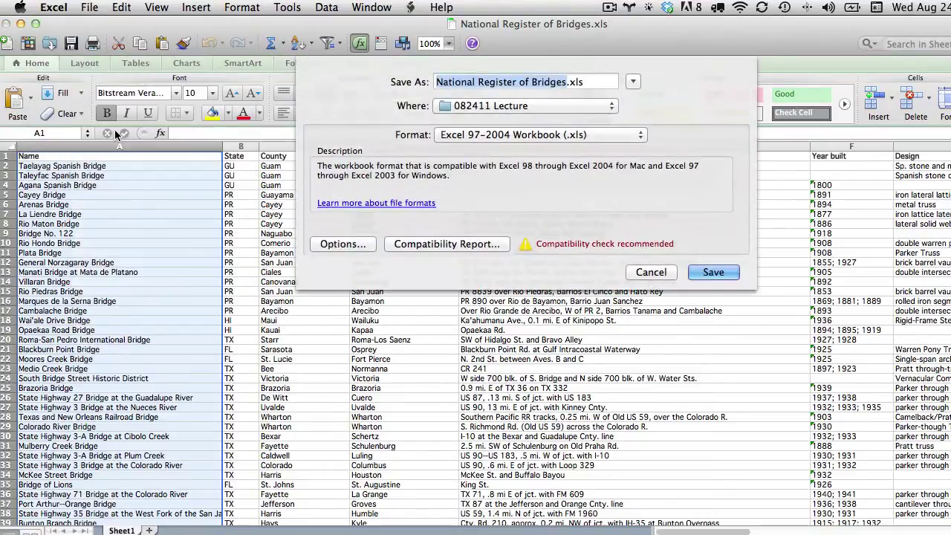
{"action": "left_click", "coordinate": [620, 134]}
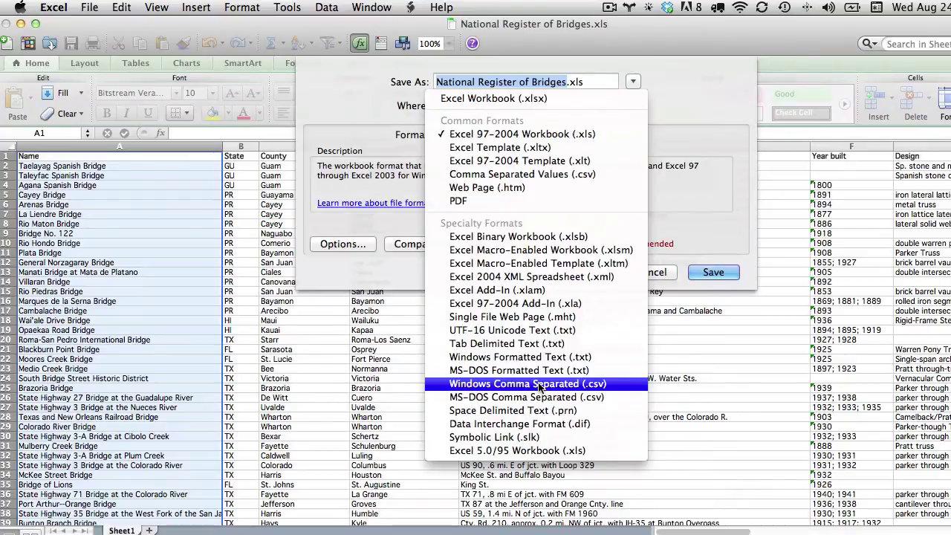
{"action": "left_click", "coordinate": [619, 390]}
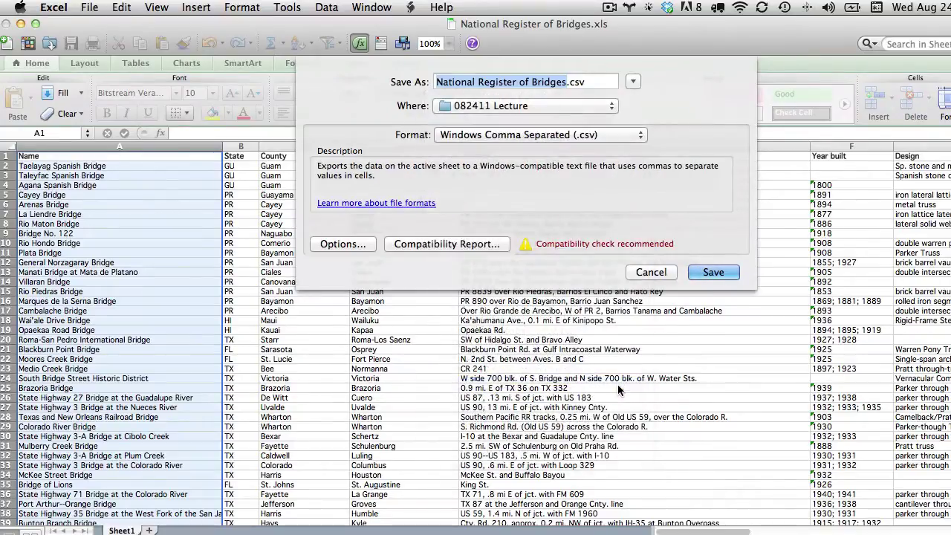
{"action": "left_click", "coordinate": [715, 272]}
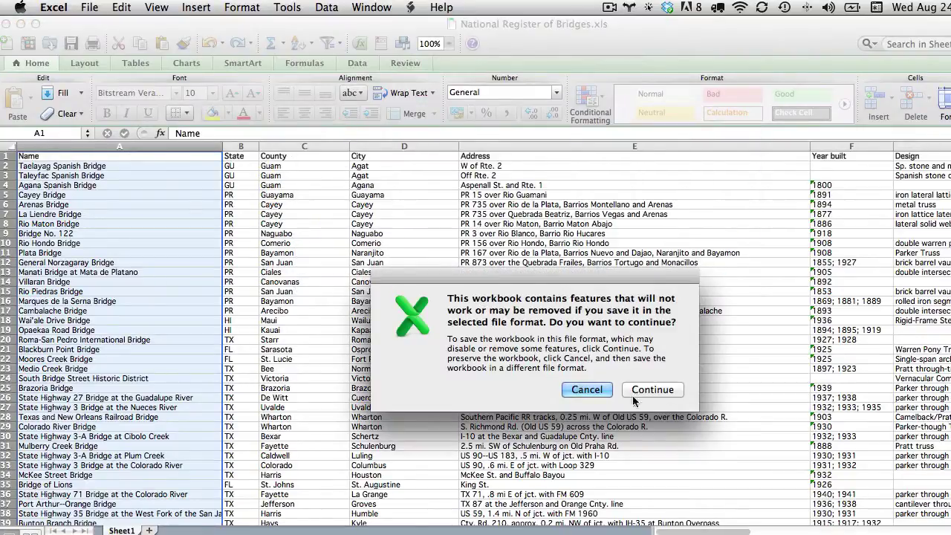
{"action": "left_click", "coordinate": [595, 391]}
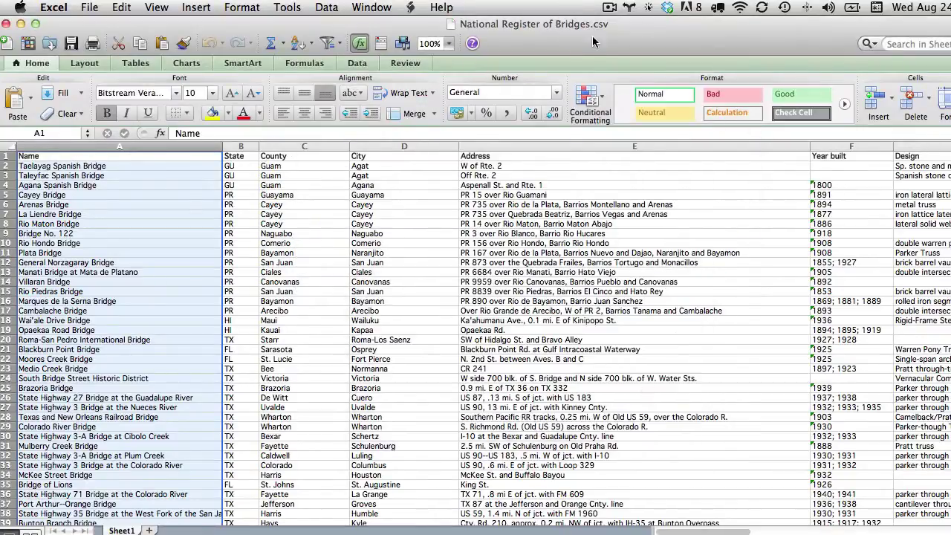
Import National Register of Bridges.csv from the 082411 Lecture folder into Google Earth Pro
{"action": "type", "text": "2"}
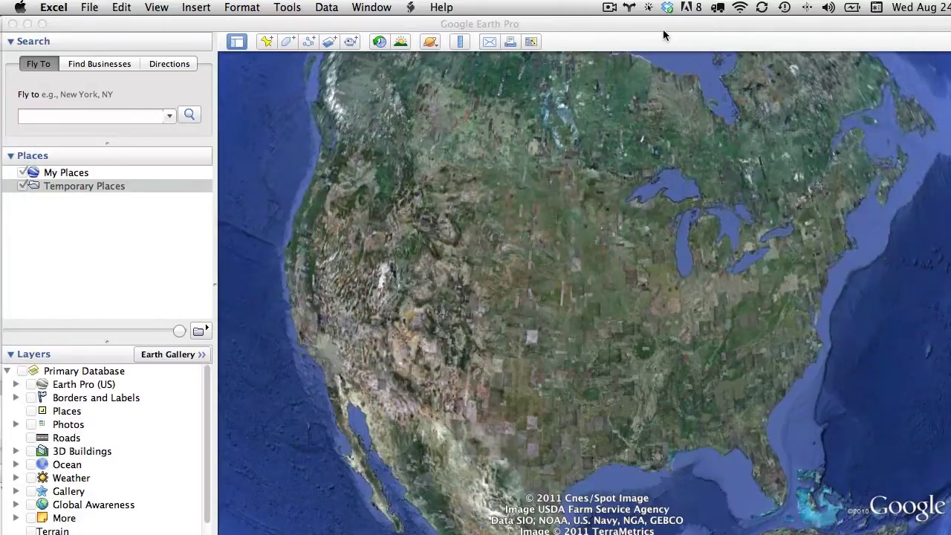
{"action": "left_click", "coordinate": [642, 27]}
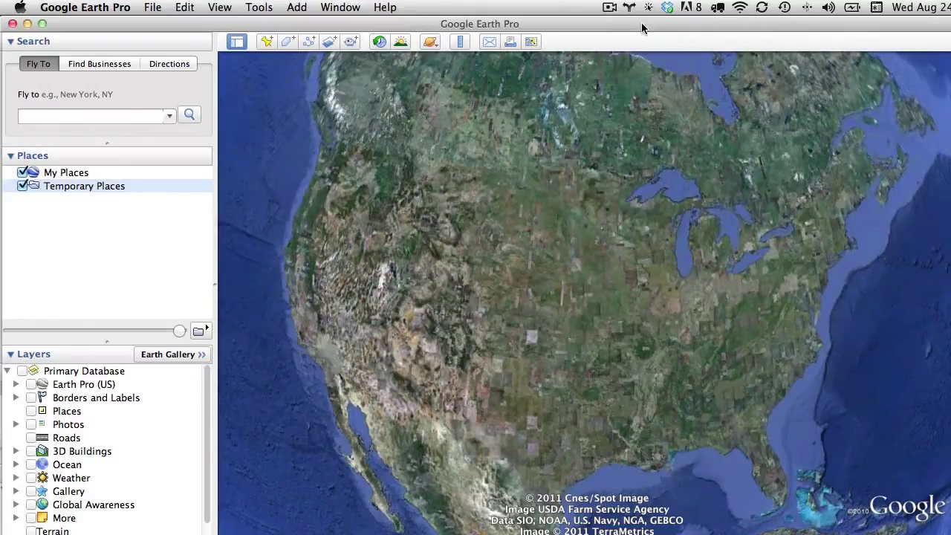
{"action": "left_click", "coordinate": [152, 7]}
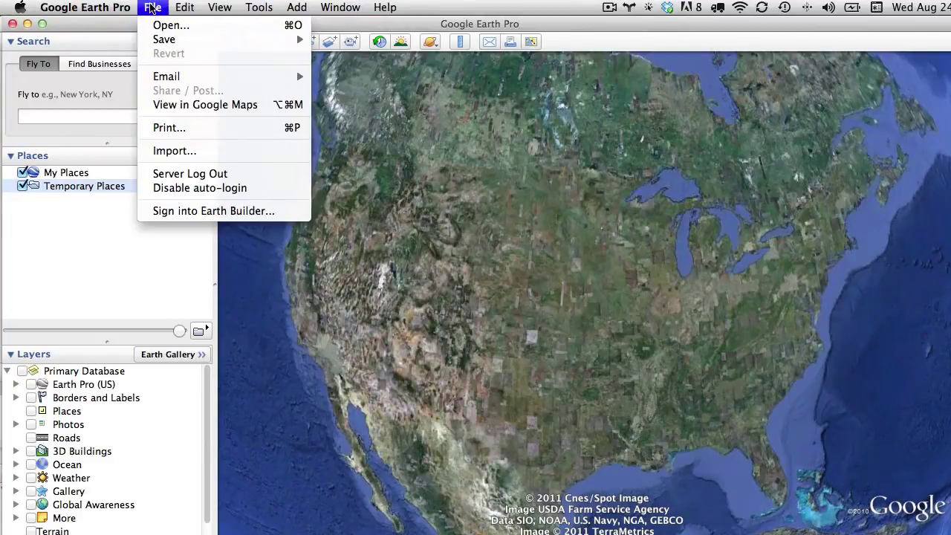
{"action": "left_click", "coordinate": [182, 152]}
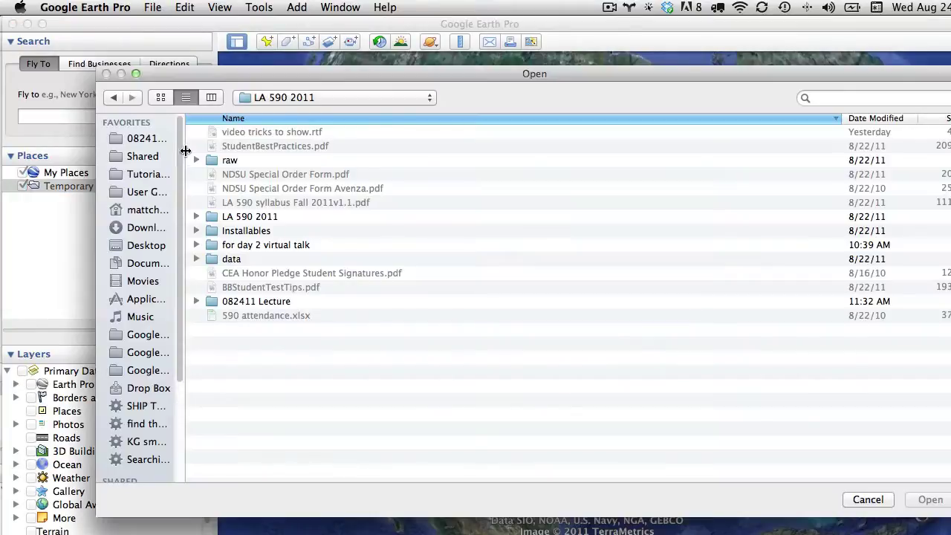
{"action": "left_click", "coordinate": [138, 141]}
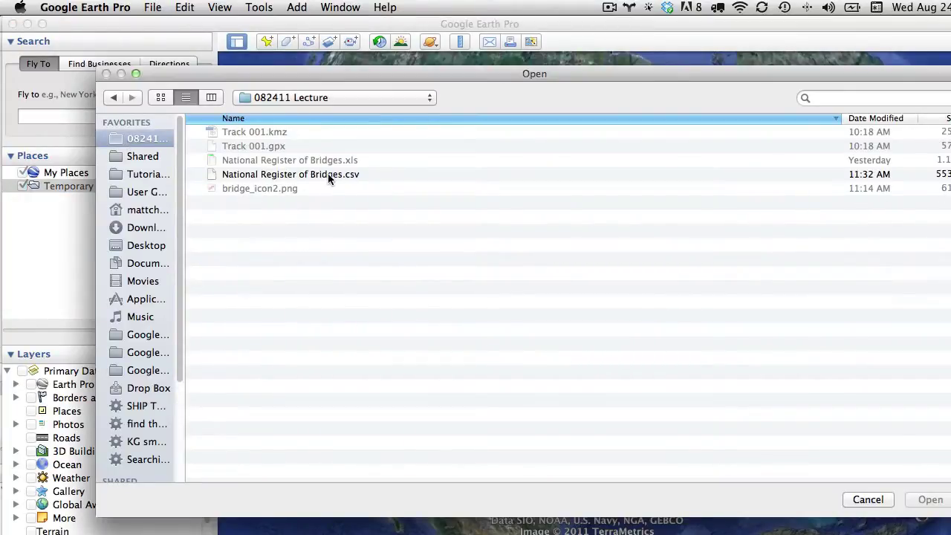
{"action": "left_click", "coordinate": [311, 175]}
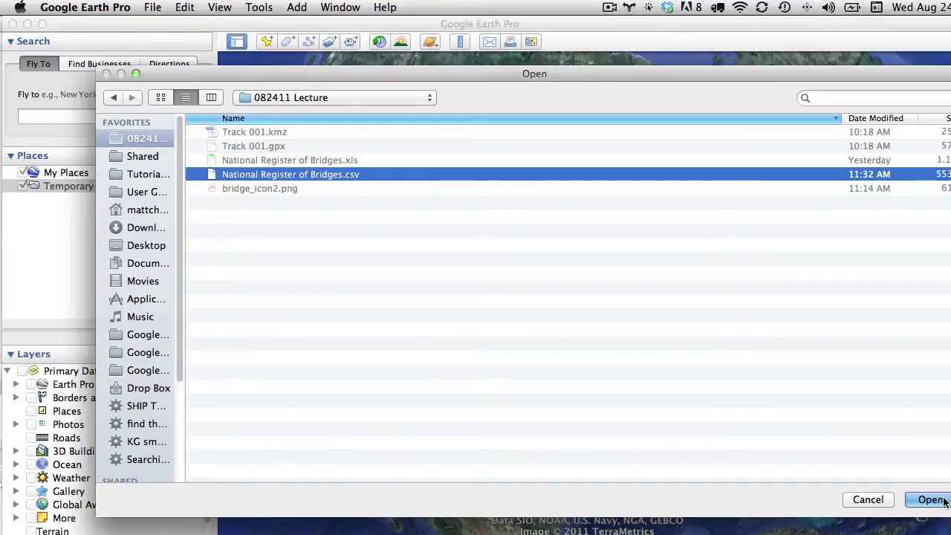
{"action": "left_click", "coordinate": [941, 501]}
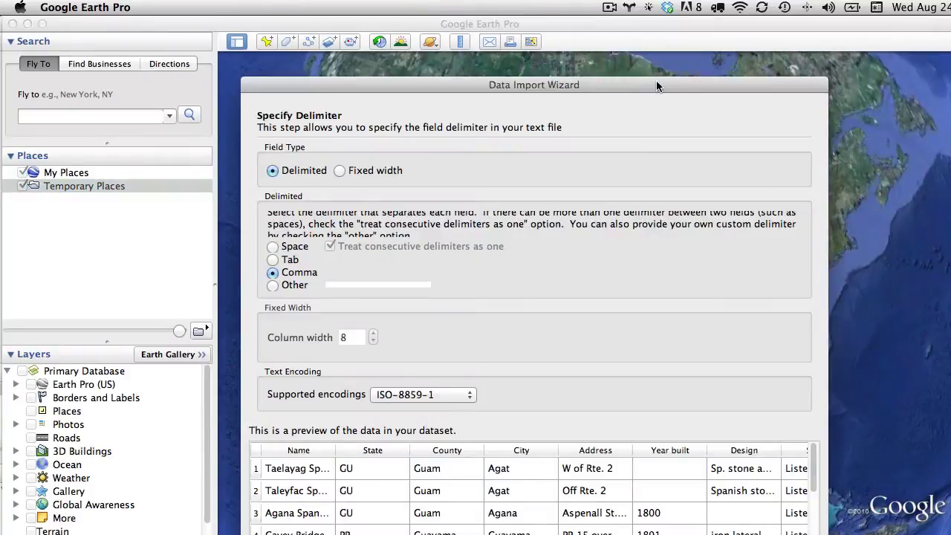
Reposition the Data Import Wizard, review the preview columns, and keep the comma delimiter
{"action": "left_click_drag", "start_coordinate": [647, 80], "coordinate": [628, 28]}
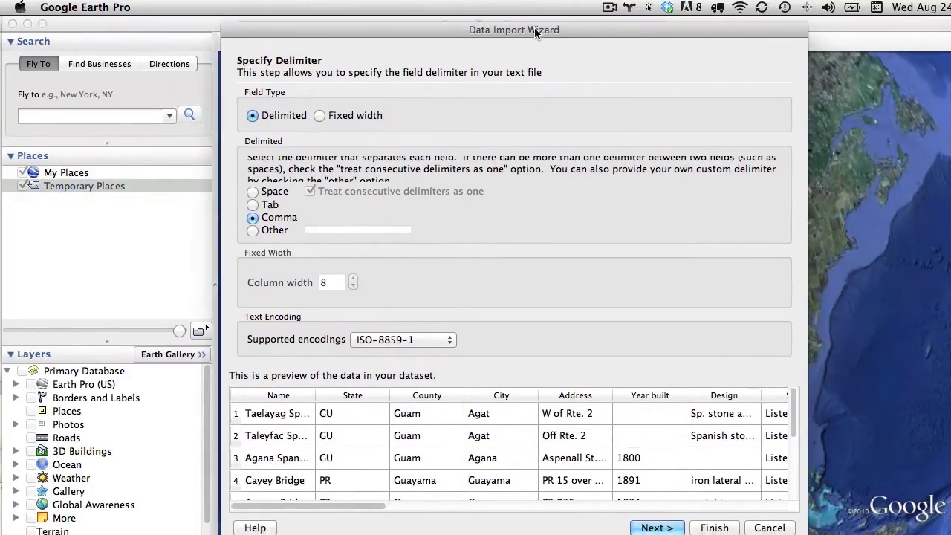
{"action": "left_click_drag", "start_coordinate": [539, 33], "coordinate": [518, 25]}
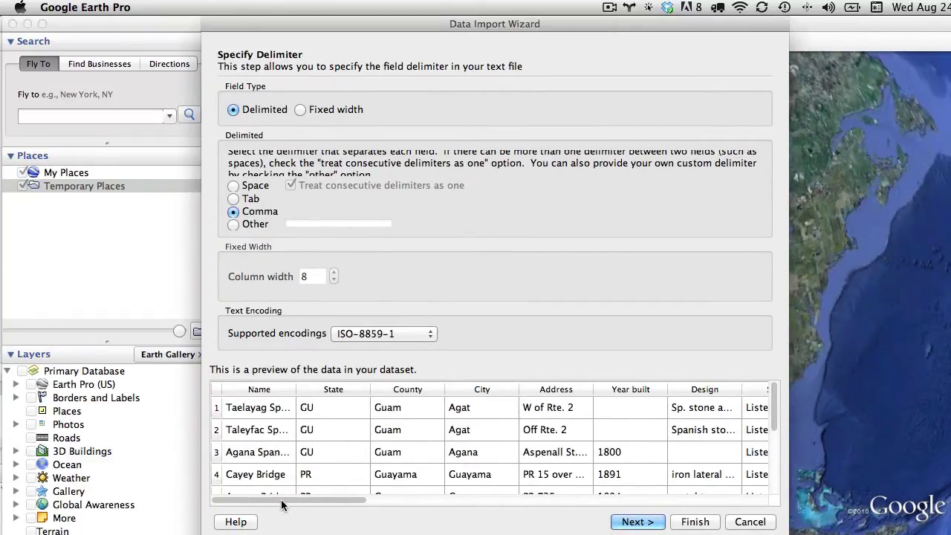
{"action": "left_click_drag", "start_coordinate": [284, 500], "coordinate": [466, 492]}
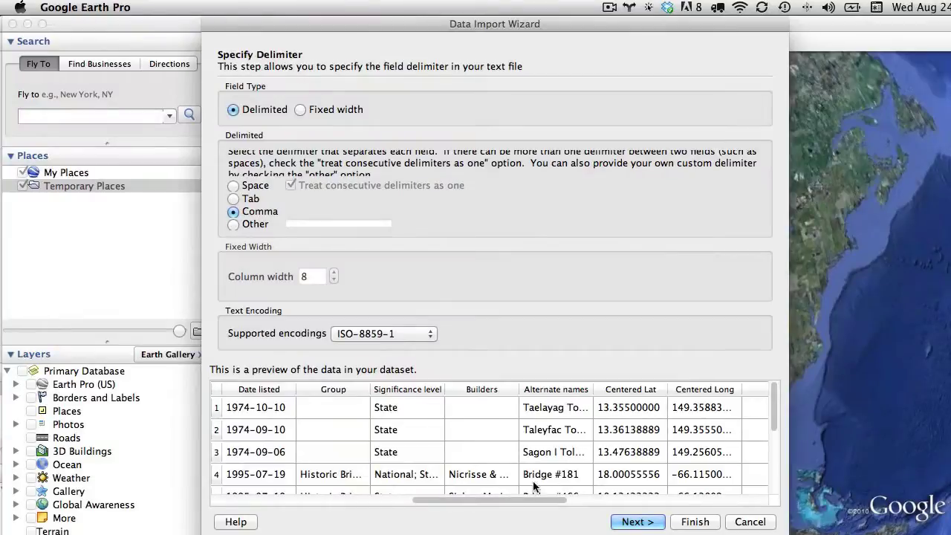
{"action": "left_click_drag", "start_coordinate": [524, 499], "coordinate": [288, 496]}
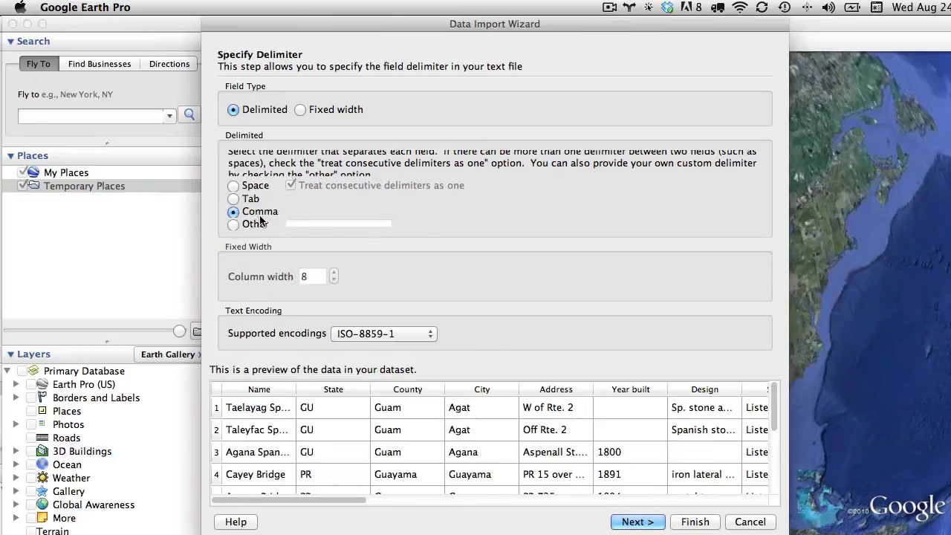
{"action": "left_click", "coordinate": [633, 521]}
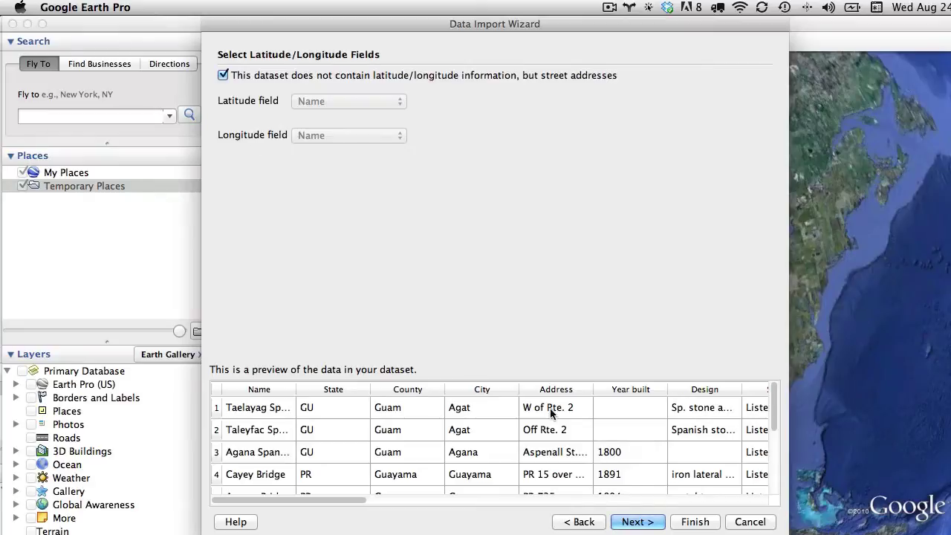
On the multi-field address page, map the City field to the City column
{"action": "left_click", "coordinate": [632, 522]}
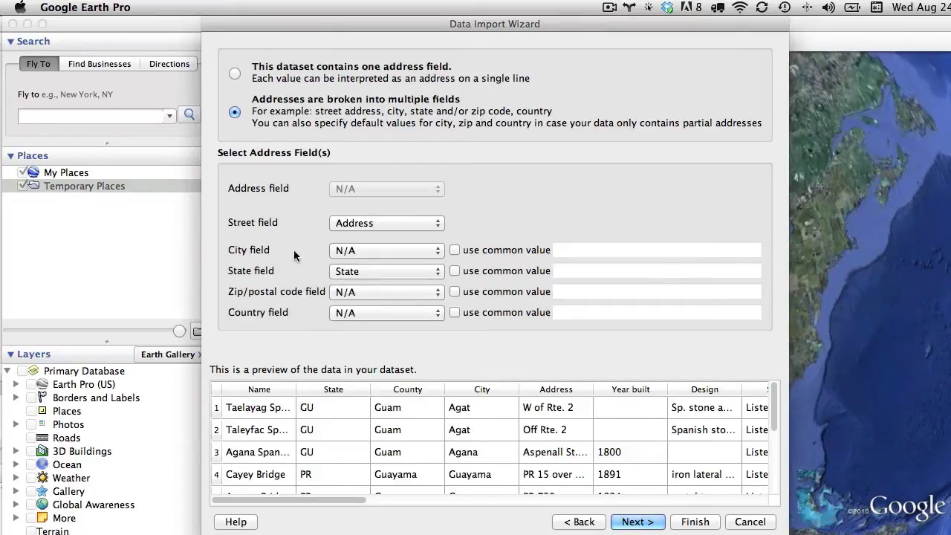
{"action": "left_click", "coordinate": [348, 253]}
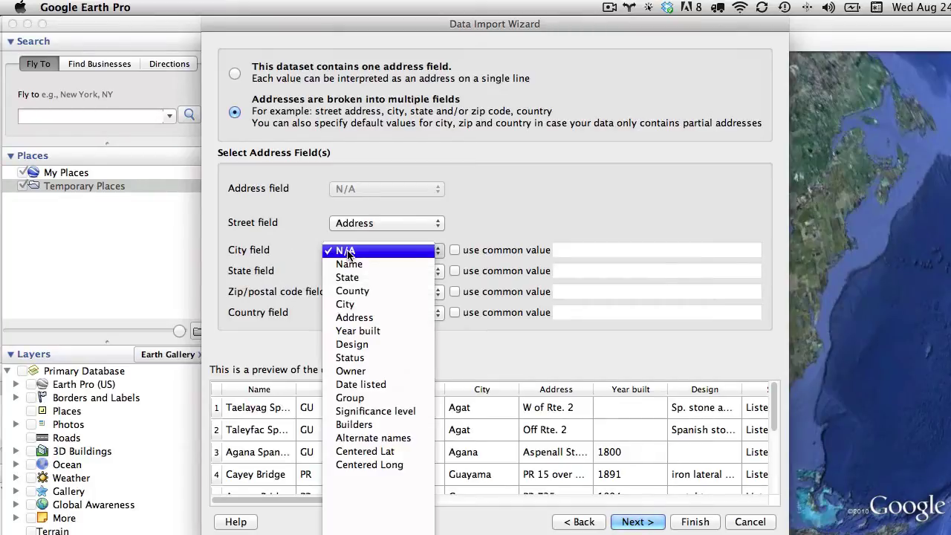
{"action": "left_click", "coordinate": [374, 304]}
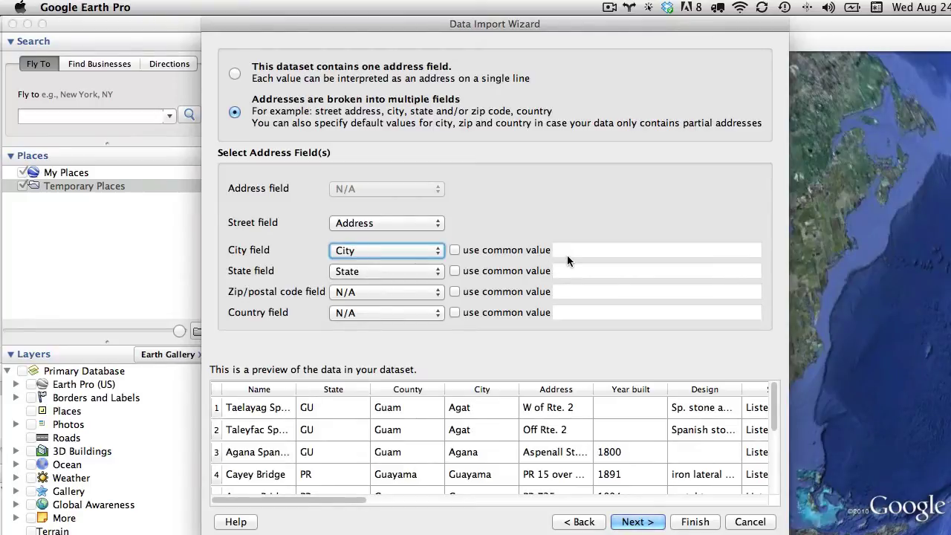
Map latitude to the Centered Lat column and longitude to Centered Long, not street addresses
{"action": "left_click", "coordinate": [572, 522]}
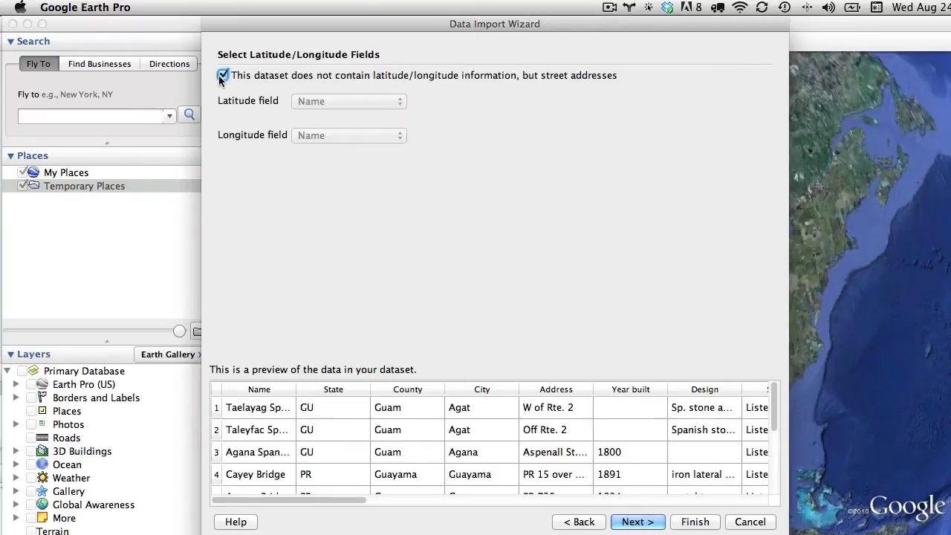
{"action": "left_click", "coordinate": [222, 76]}
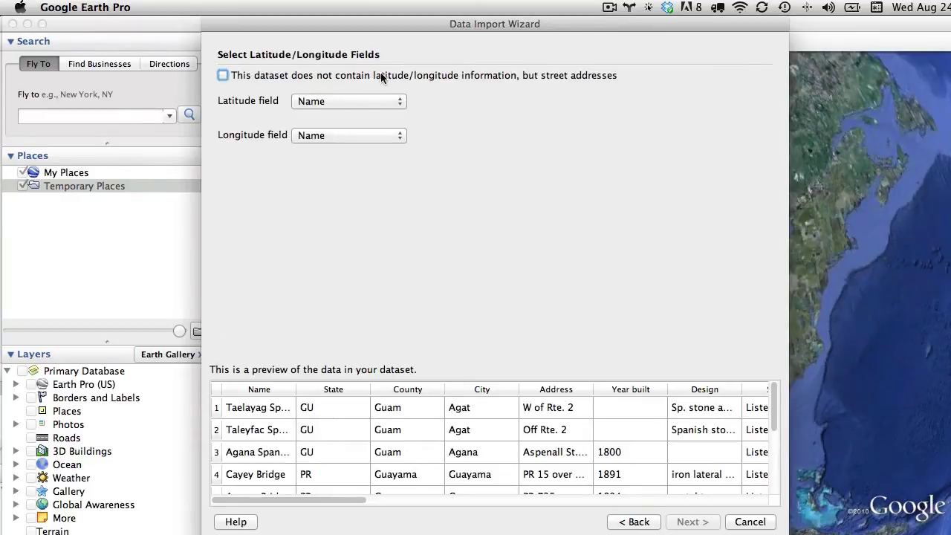
{"action": "left_click", "coordinate": [324, 102]}
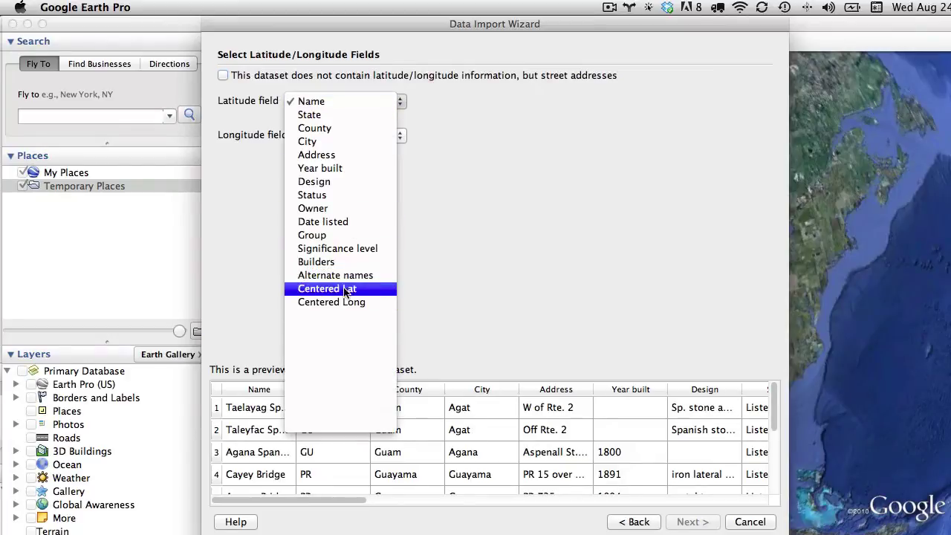
{"action": "left_click", "coordinate": [346, 289]}
{"action": "left_click", "coordinate": [346, 135]}
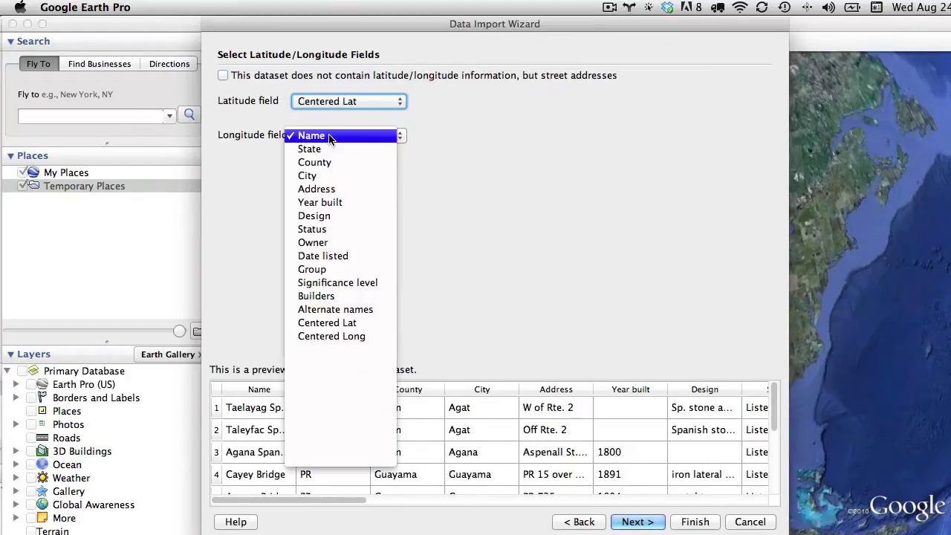
{"action": "left_click", "coordinate": [355, 338]}
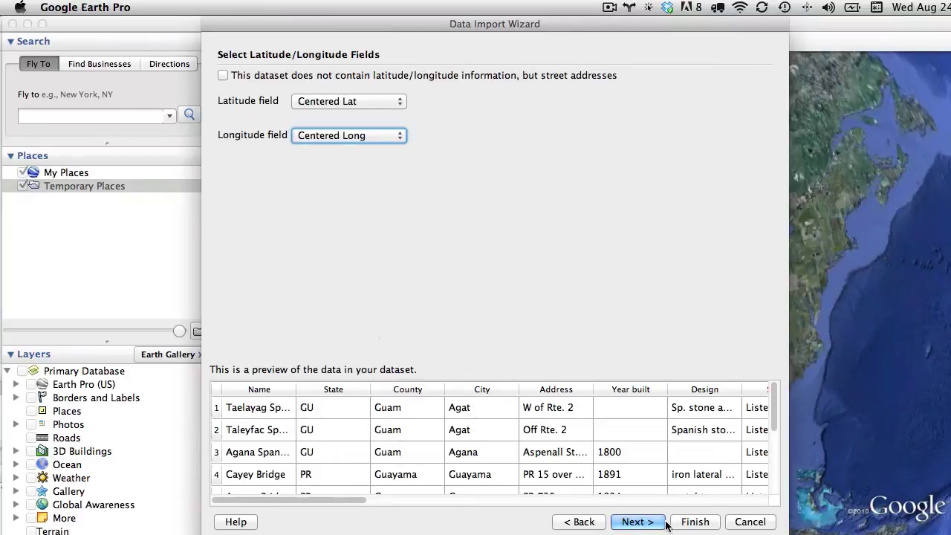
{"action": "left_click", "coordinate": [637, 521]}
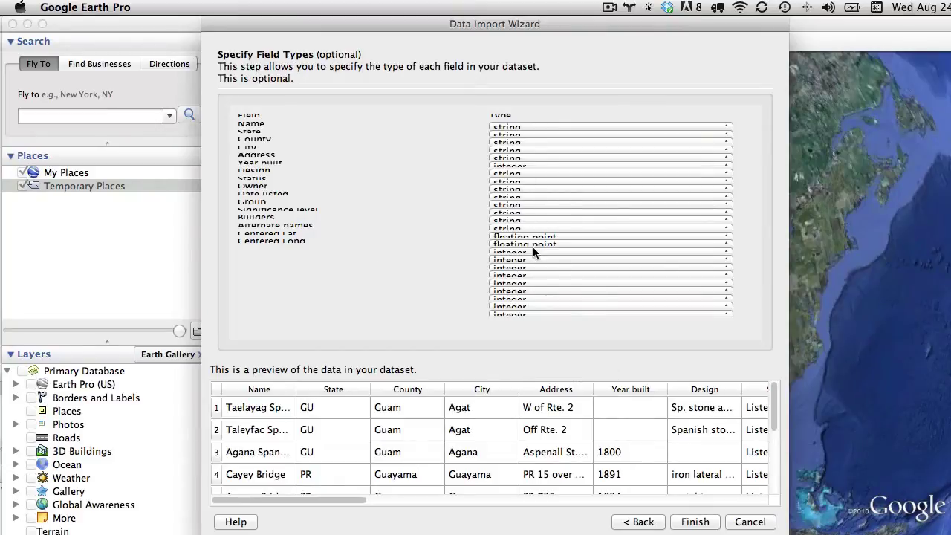
Import all bridge records from the CSV, declining to apply a style template
{"action": "left_click", "coordinate": [706, 522]}
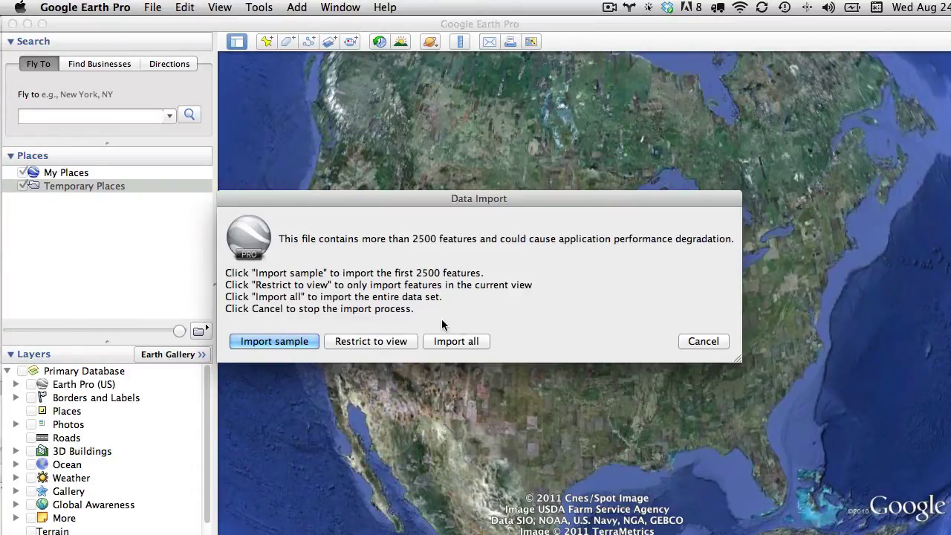
{"action": "left_click", "coordinate": [455, 341]}
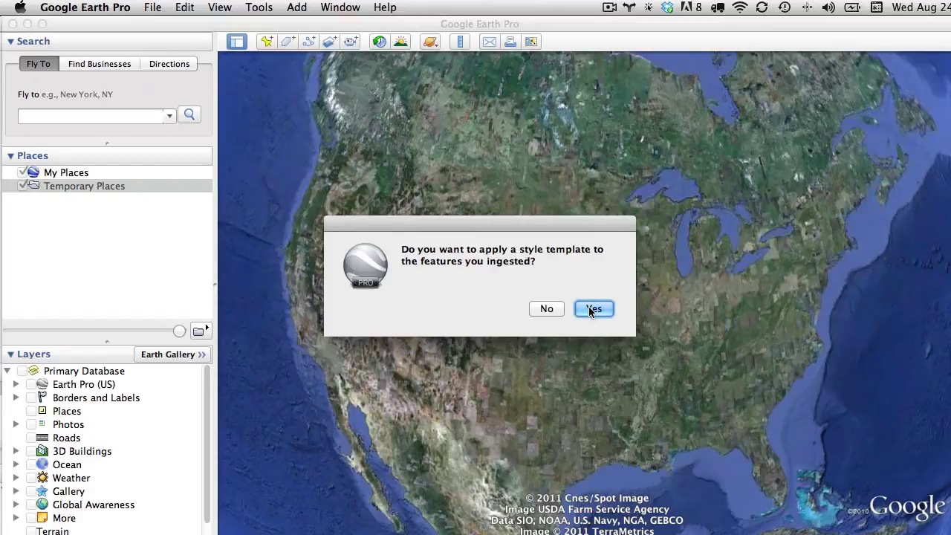
{"action": "left_click", "coordinate": [548, 310]}
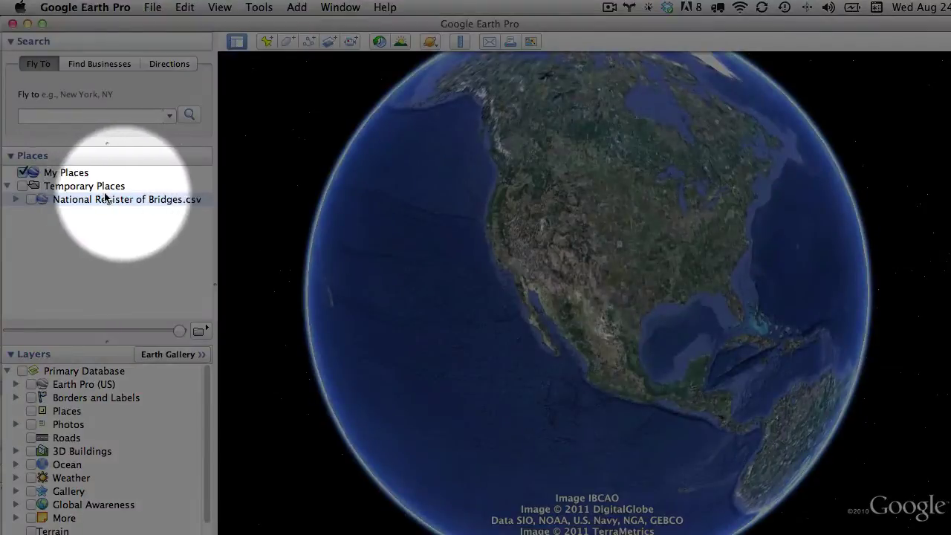
{"action": "left_click", "coordinate": [30, 200]}
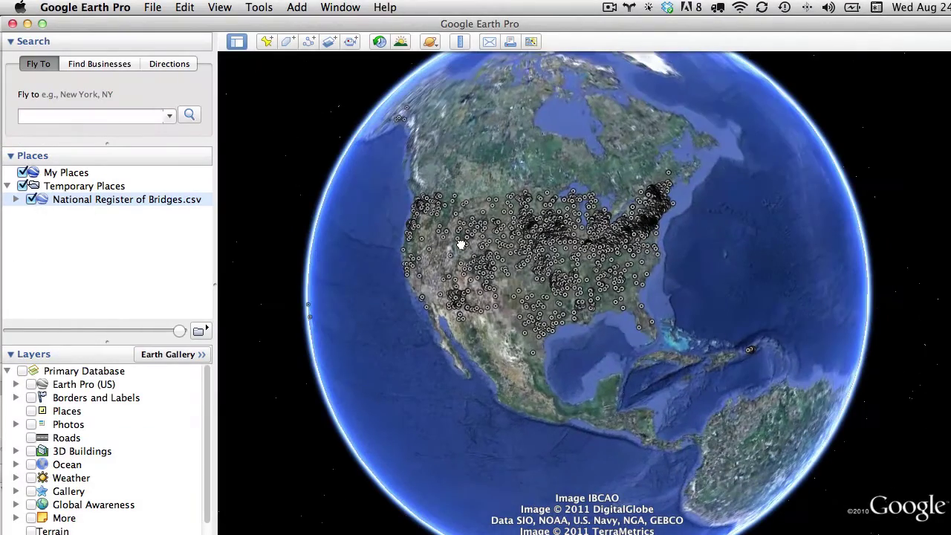
{"action": "scroll", "coordinate": [531, 212], "scroll_direction": "up", "scroll_amount": 10}
{"action": "left_click_drag", "start_coordinate": [494, 208], "coordinate": [664, 204]}
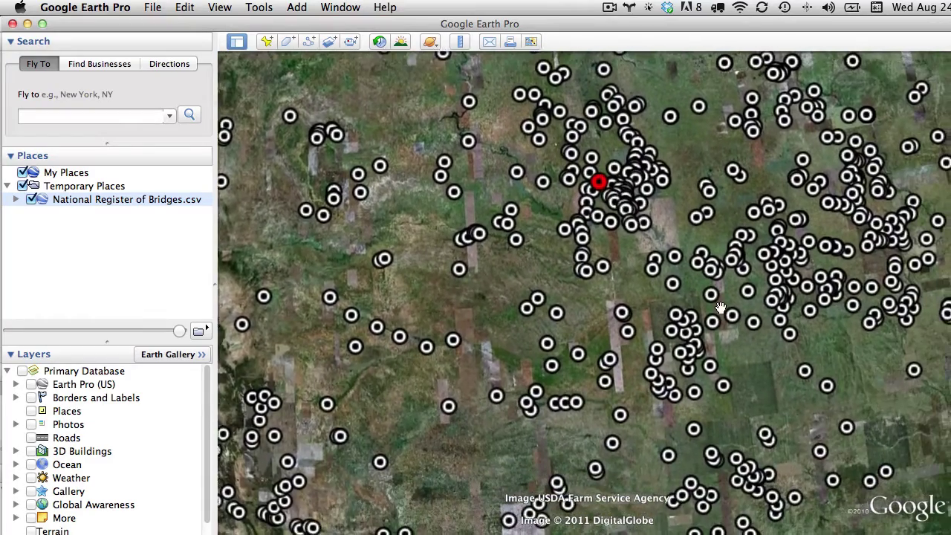
{"action": "scroll", "coordinate": [717, 307], "scroll_direction": "down", "scroll_amount": 3}
{"action": "scroll", "coordinate": [462, 283], "scroll_direction": "up", "scroll_amount": 6}
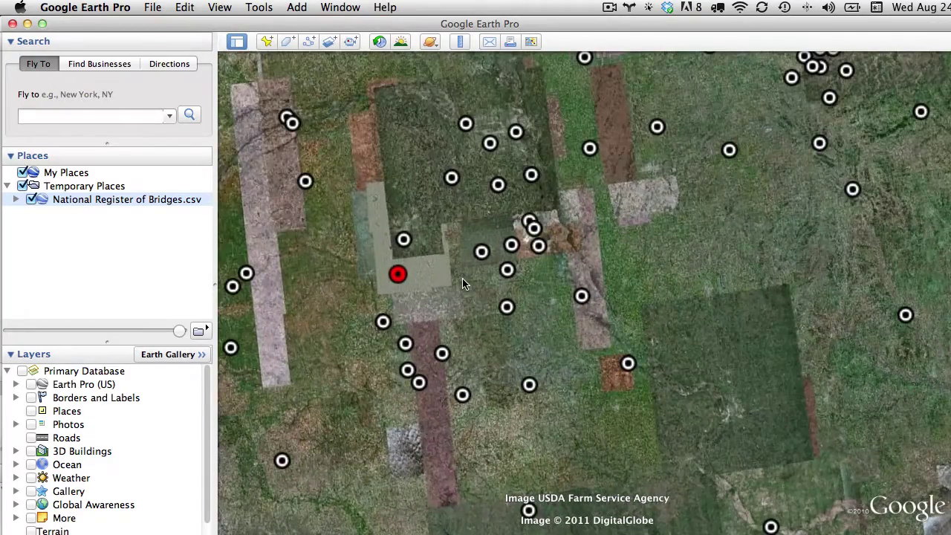
{"action": "scroll", "coordinate": [462, 283], "scroll_direction": "up", "scroll_amount": 5}
{"action": "left_click_drag", "start_coordinate": [543, 135], "coordinate": [606, 375]}
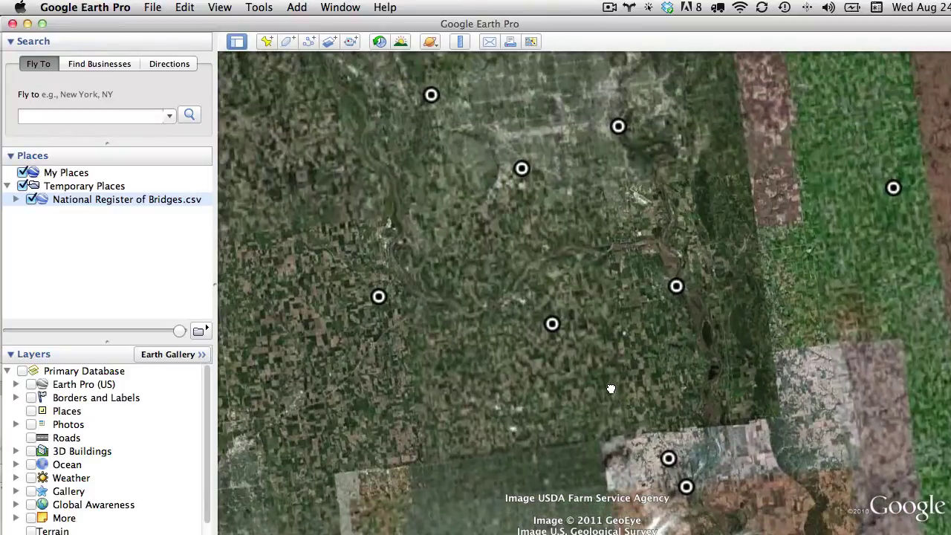
{"action": "left_click", "coordinate": [521, 170]}
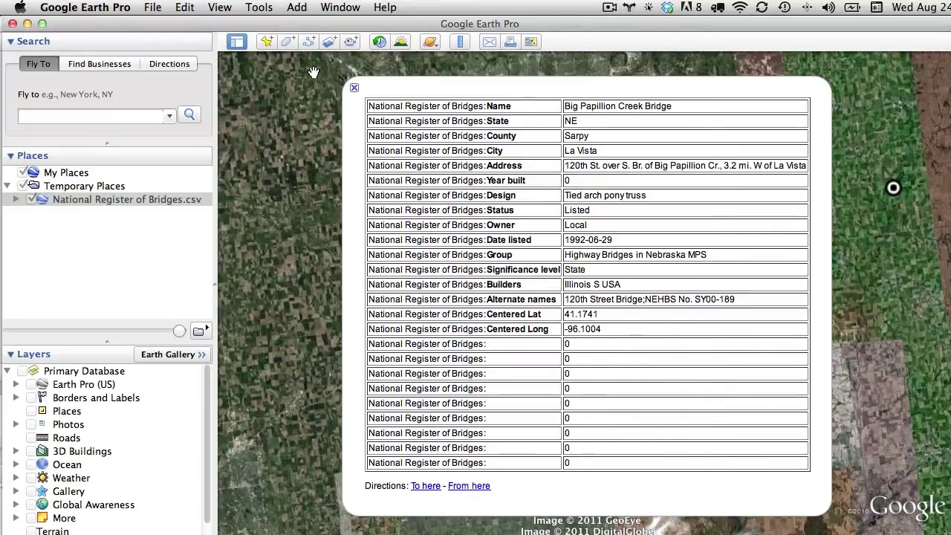
{"action": "left_click", "coordinate": [353, 88]}
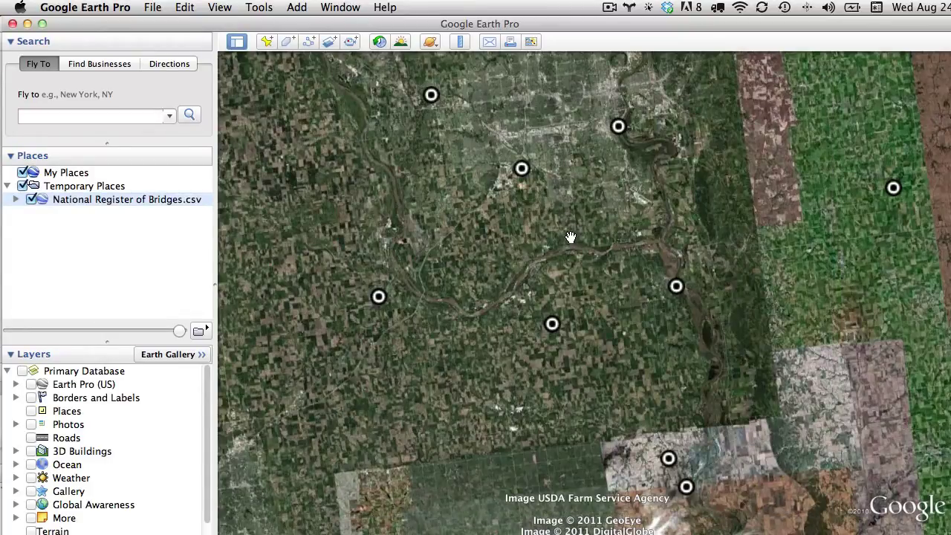
{"action": "scroll", "coordinate": [557, 315], "scroll_direction": "up", "scroll_amount": 5}
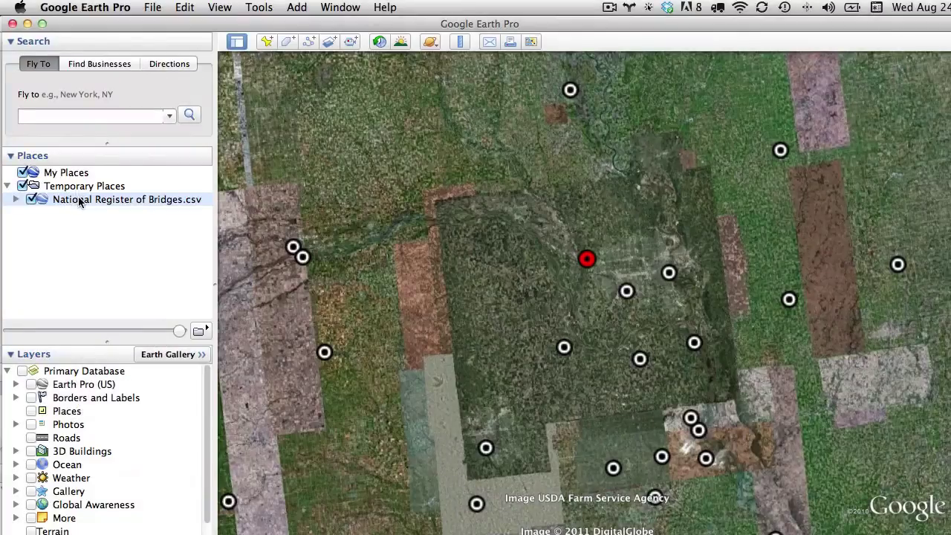
Drag National Register of Bridges.csv into My Places and bring up its context menu
{"action": "left_click_drag", "start_coordinate": [79, 204], "coordinate": [81, 177]}
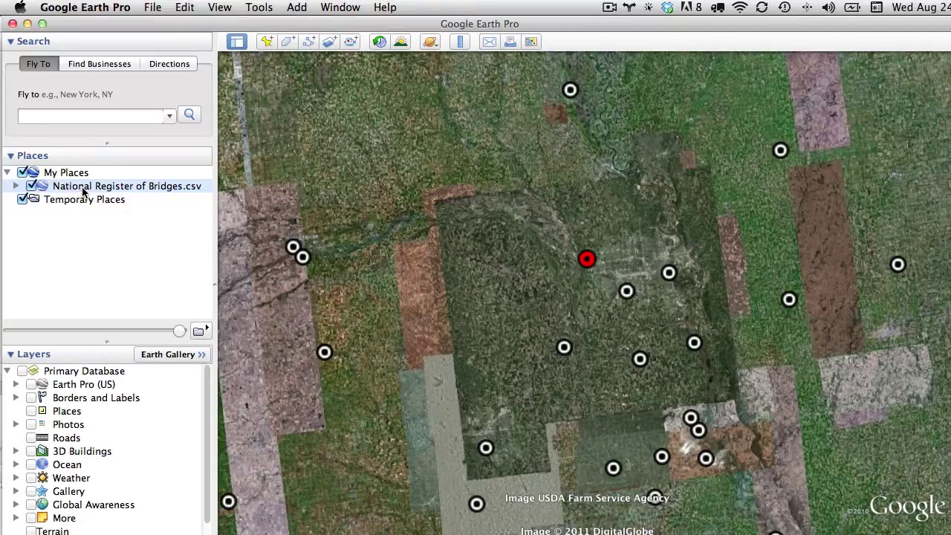
{"action": "right_click", "coordinate": [96, 191]}
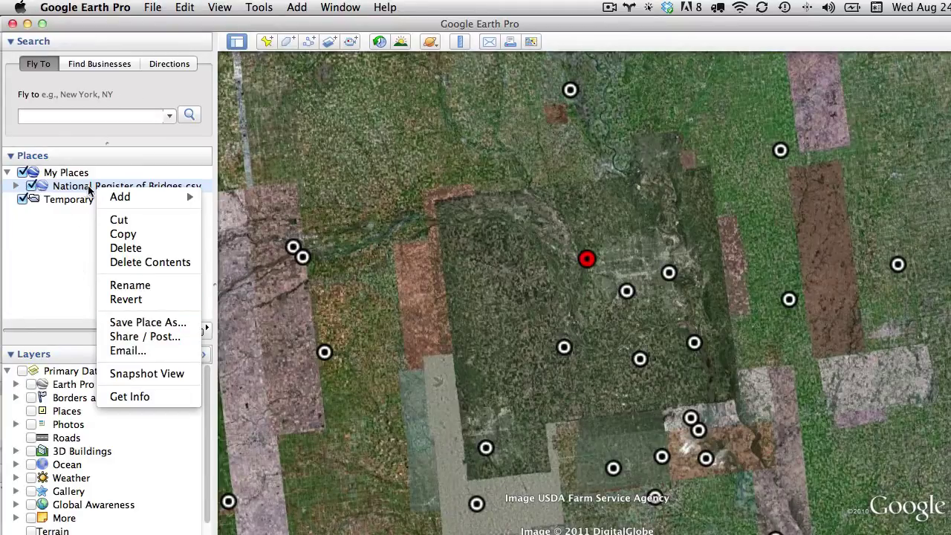
Replace the bridges folder's placemark icon with the custom bridge_icon2.png image
{"action": "left_click", "coordinate": [150, 398]}
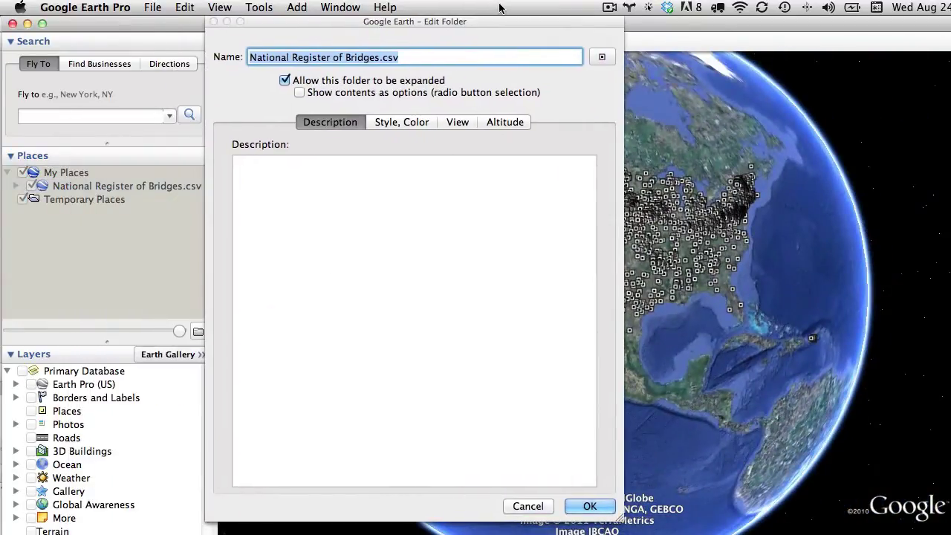
{"action": "left_click", "coordinate": [404, 122]}
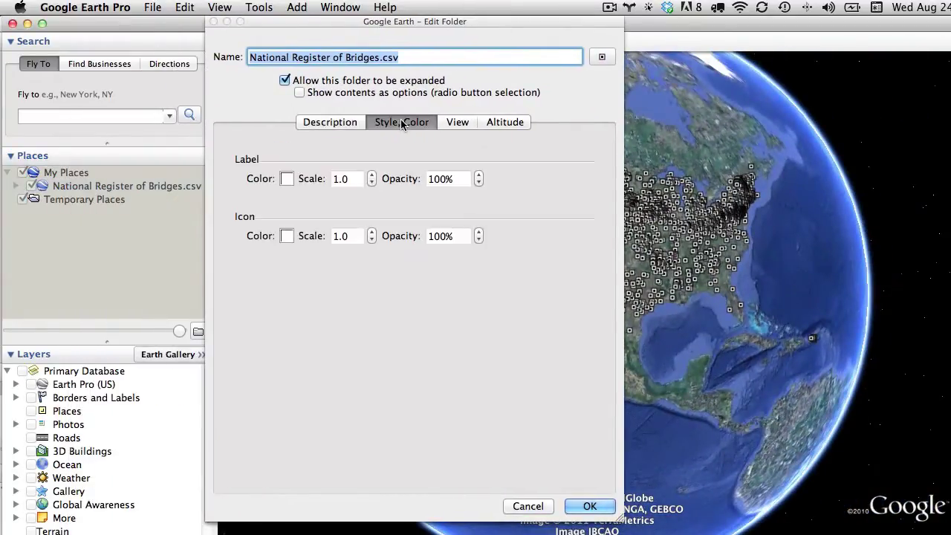
{"action": "left_click", "coordinate": [601, 58]}
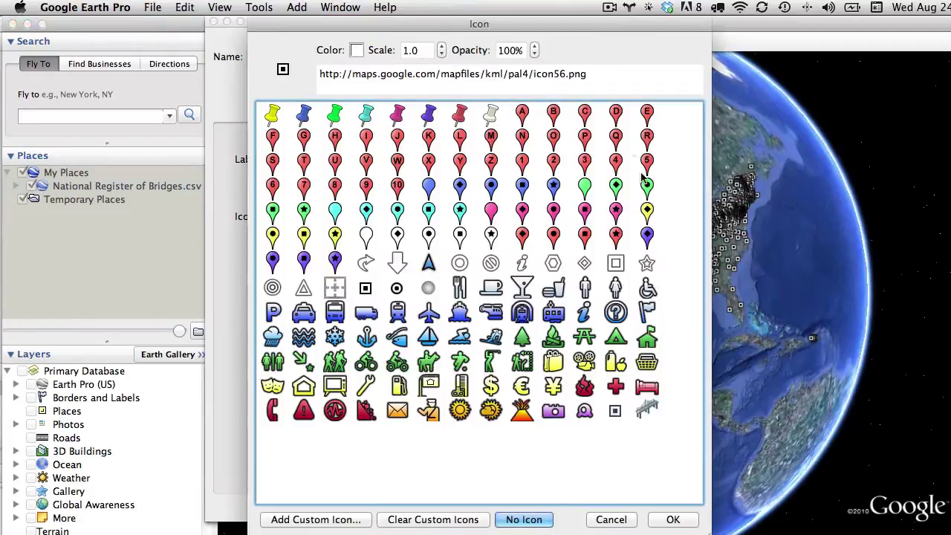
{"action": "left_click", "coordinate": [492, 212]}
{"action": "left_click_drag", "start_coordinate": [590, 32], "coordinate": [370, 32]}
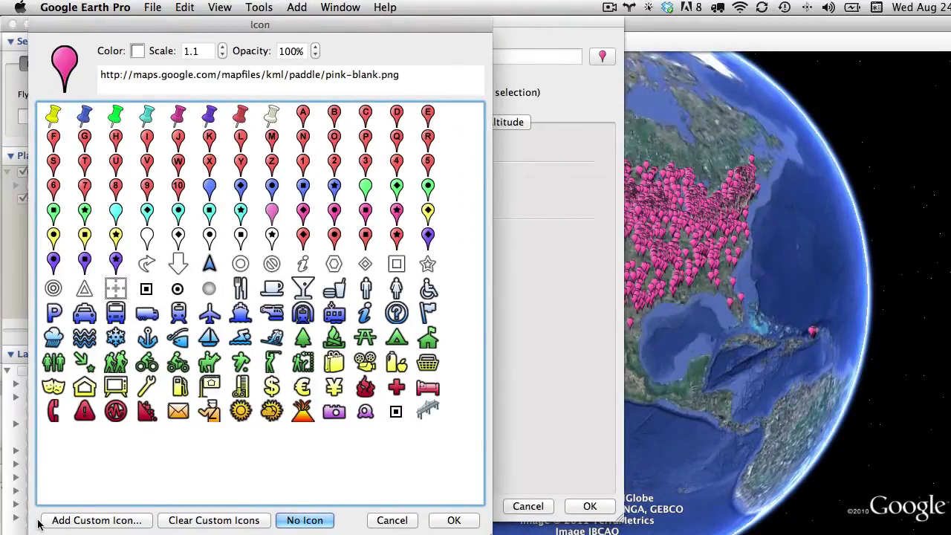
{"action": "left_click", "coordinate": [80, 520]}
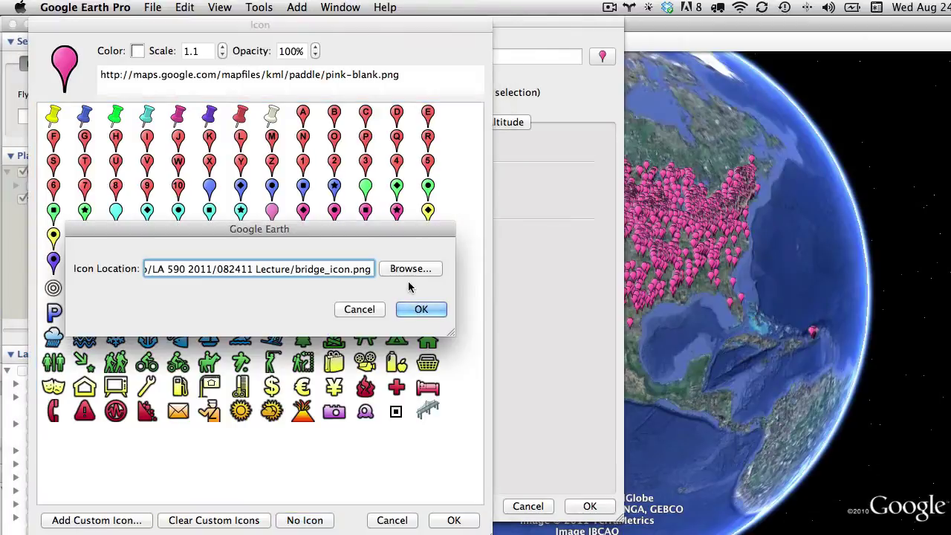
{"action": "left_click", "coordinate": [407, 270]}
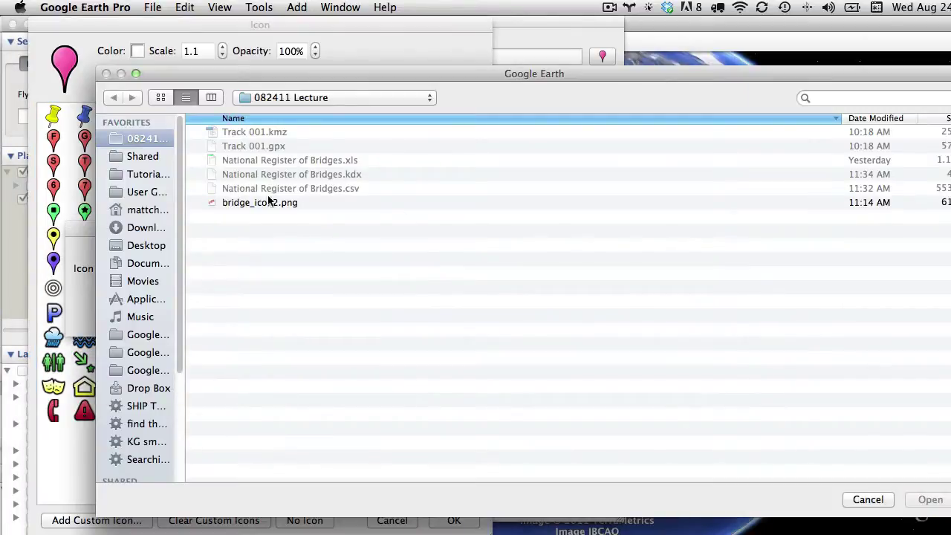
{"action": "left_click", "coordinate": [270, 202]}
{"action": "left_click", "coordinate": [930, 499]}
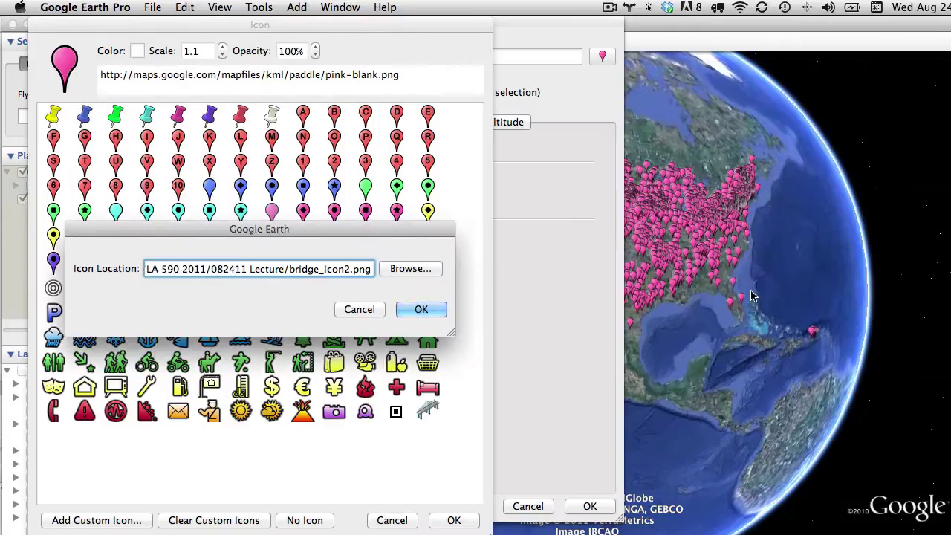
{"action": "left_click", "coordinate": [402, 309]}
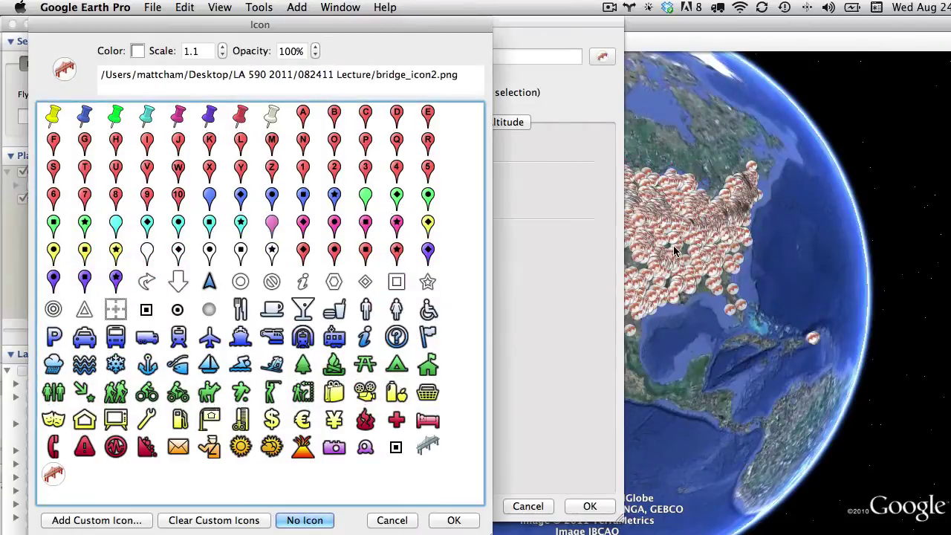
Set the bridge icon scale to 0.5
{"action": "left_click", "coordinate": [221, 58]}
{"action": "left_click", "coordinate": [222, 58]}
{"action": "left_click", "coordinate": [222, 58]}
{"action": "left_click", "coordinate": [221, 58]}
{"action": "left_click", "coordinate": [221, 58]}
{"action": "left_click", "coordinate": [222, 58]}
{"action": "left_click", "coordinate": [221, 58]}
{"action": "left_click", "coordinate": [221, 57]}
{"action": "left_click", "coordinate": [221, 58]}
{"action": "left_click", "coordinate": [223, 48]}
{"action": "left_click", "coordinate": [223, 48]}
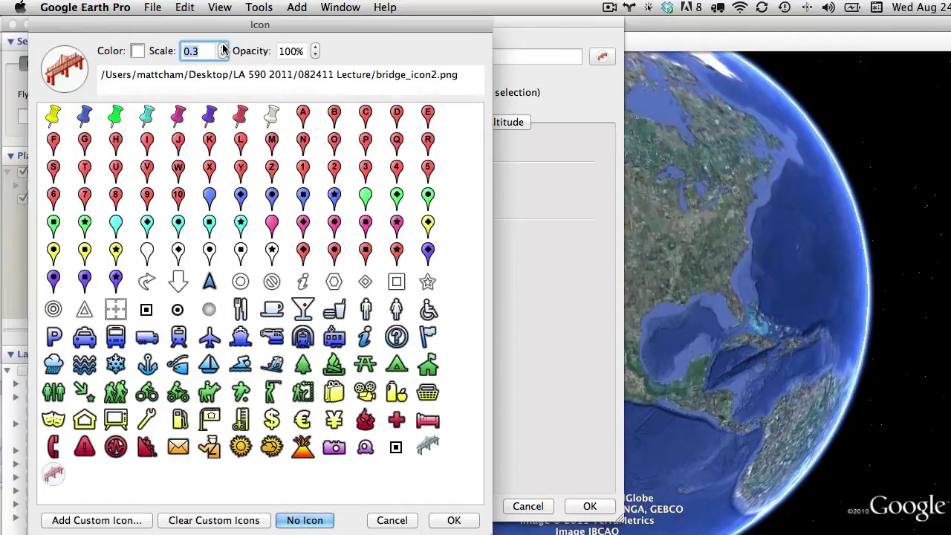
{"action": "left_click", "coordinate": [222, 48]}
{"action": "left_click", "coordinate": [223, 47]}
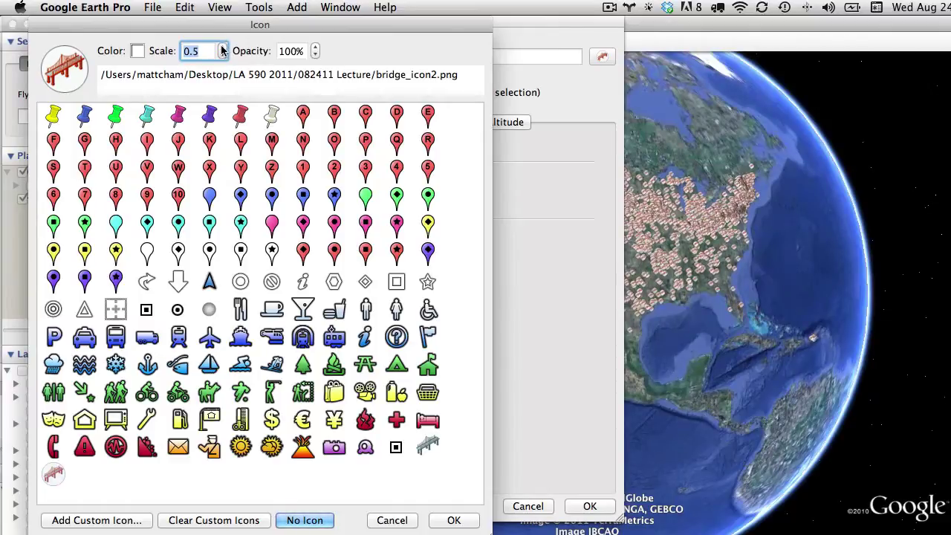
Set the bridges' altitude to Relative to ground at 31939 m with Extend to ground on
{"action": "left_click", "coordinate": [455, 520]}
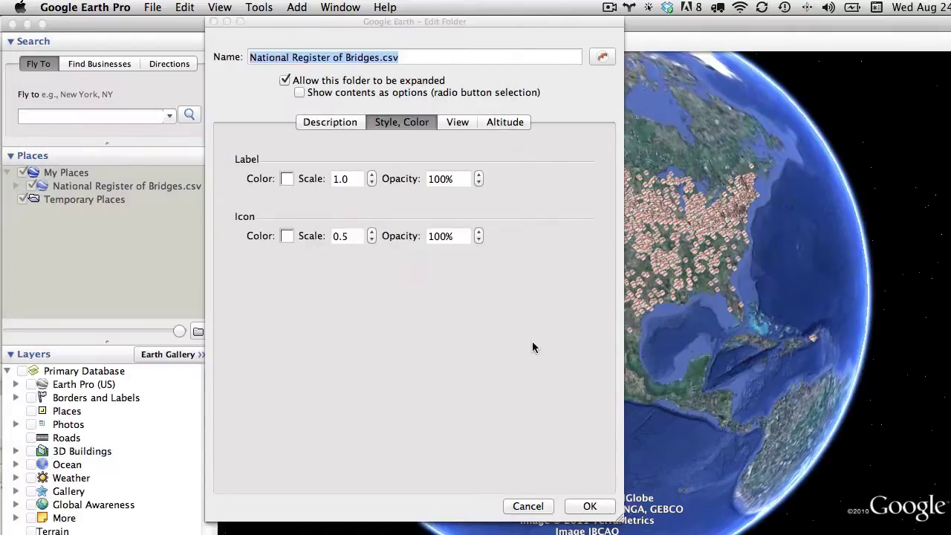
{"action": "left_click", "coordinate": [502, 122]}
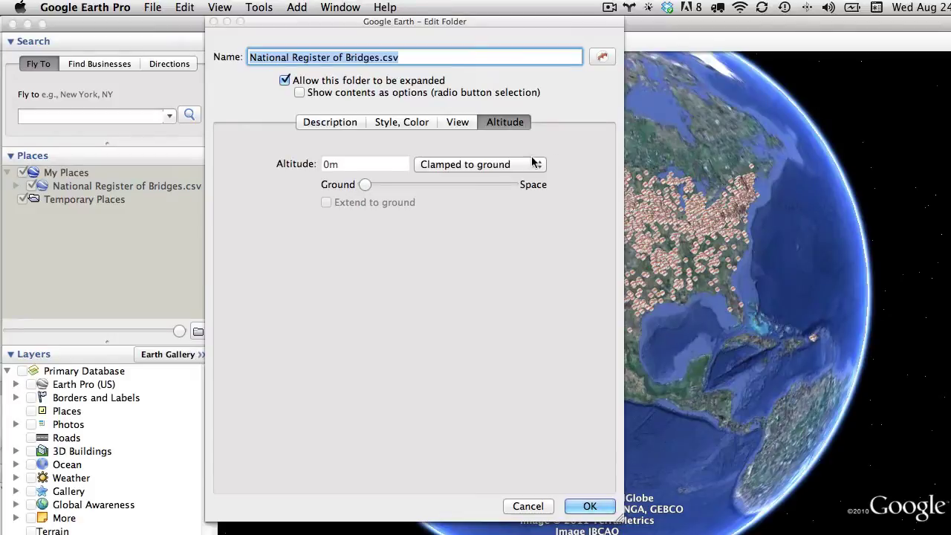
{"action": "left_click", "coordinate": [507, 166]}
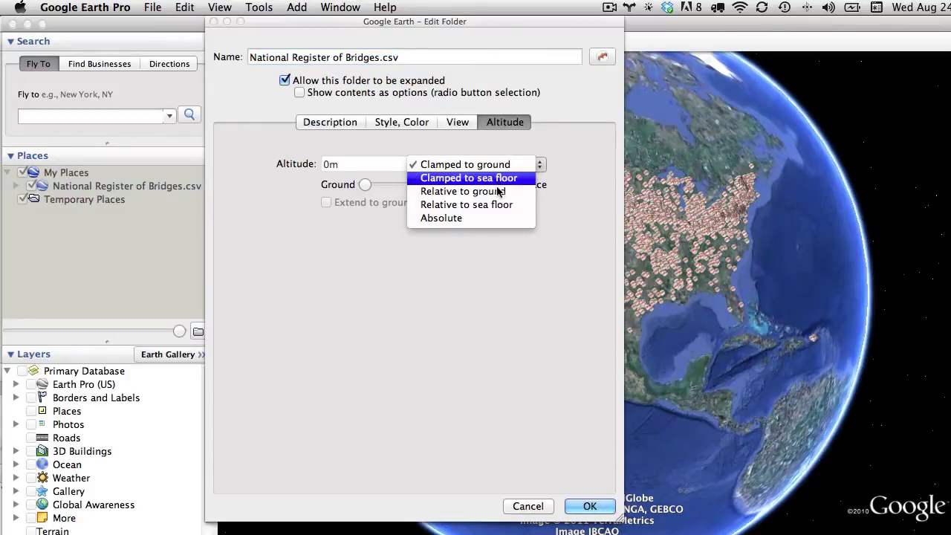
{"action": "left_click", "coordinate": [462, 191]}
{"action": "left_click_drag", "start_coordinate": [363, 183], "coordinate": [405, 184]}
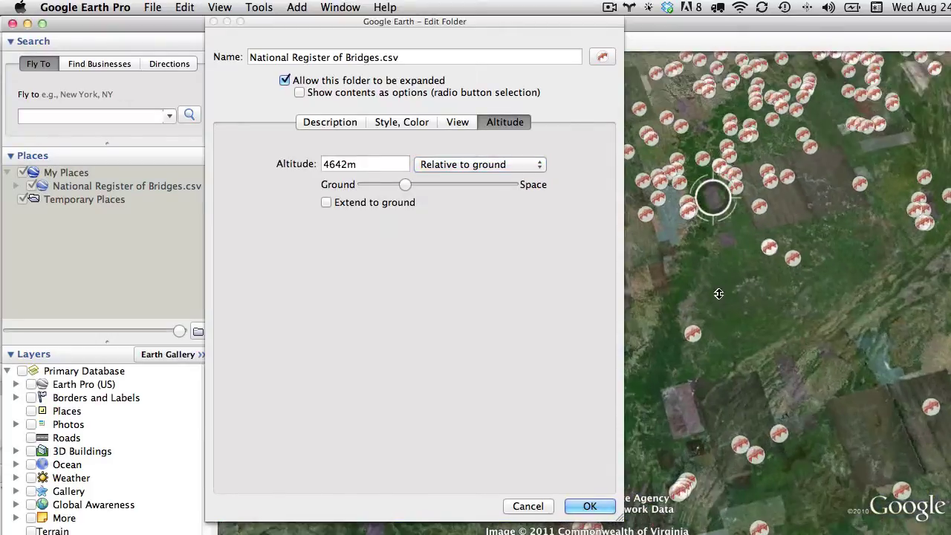
{"action": "left_click", "coordinate": [327, 202]}
{"action": "left_click_drag", "start_coordinate": [407, 184], "coordinate": [430, 184]}
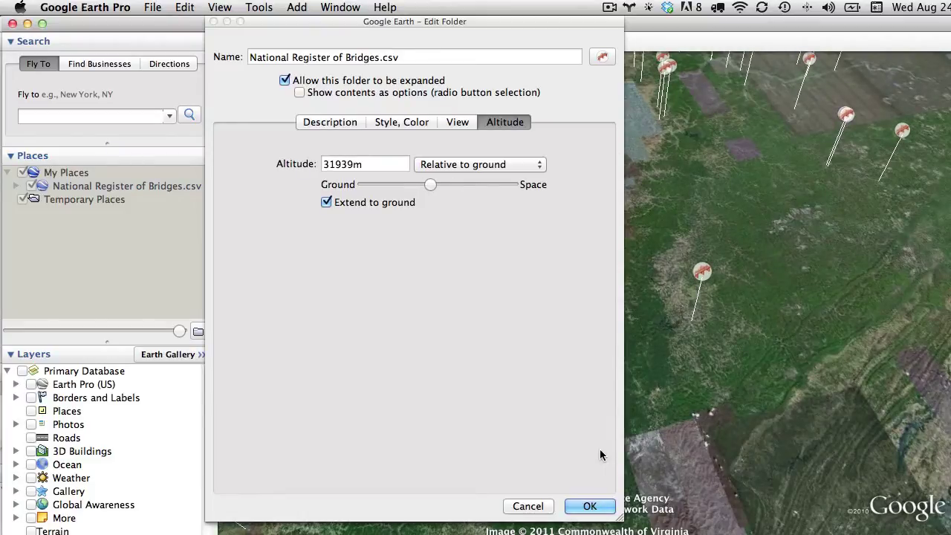
{"action": "left_click", "coordinate": [589, 506]}
{"action": "scroll", "coordinate": [701, 441], "scroll_direction": "up", "scroll_amount": 3}
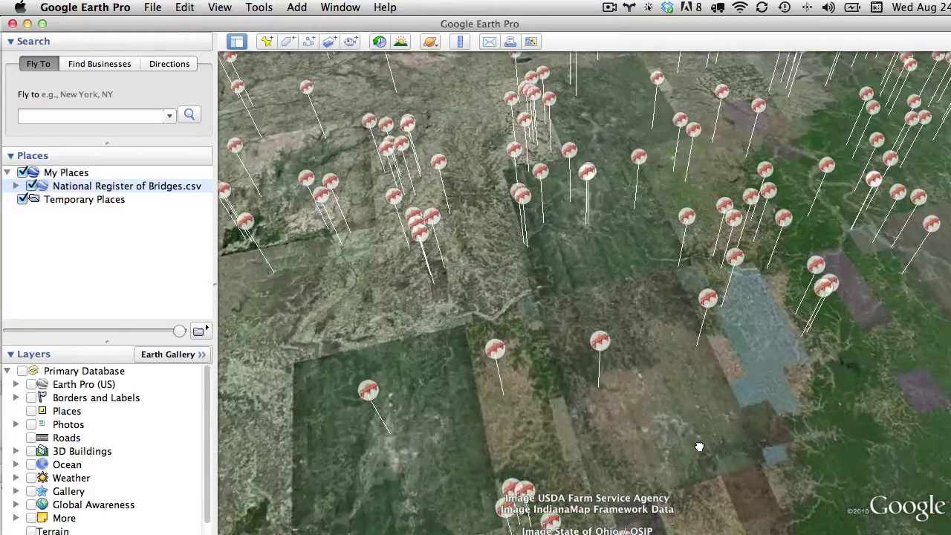
{"action": "scroll", "coordinate": [560, 170], "scroll_direction": "down", "scroll_amount": 10}
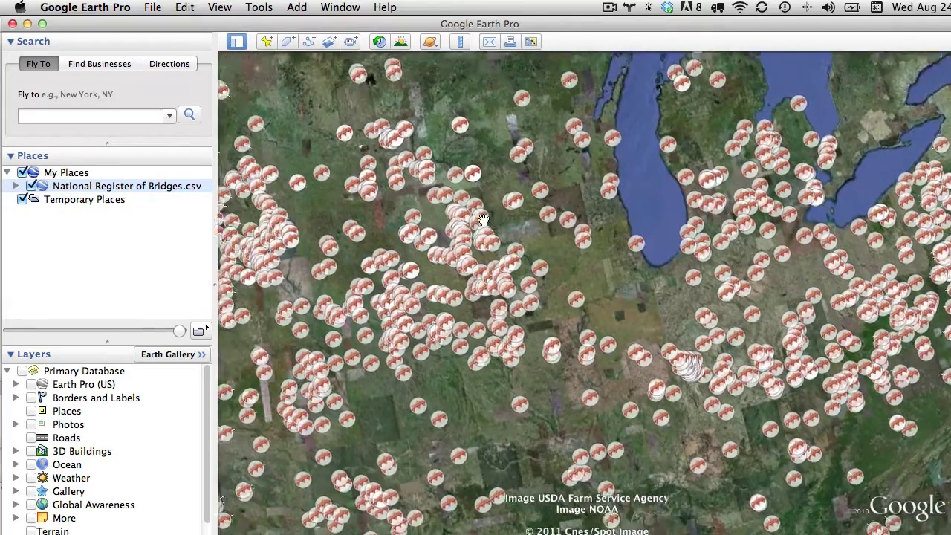
{"action": "scroll", "coordinate": [494, 225], "scroll_direction": "up", "scroll_amount": 10}
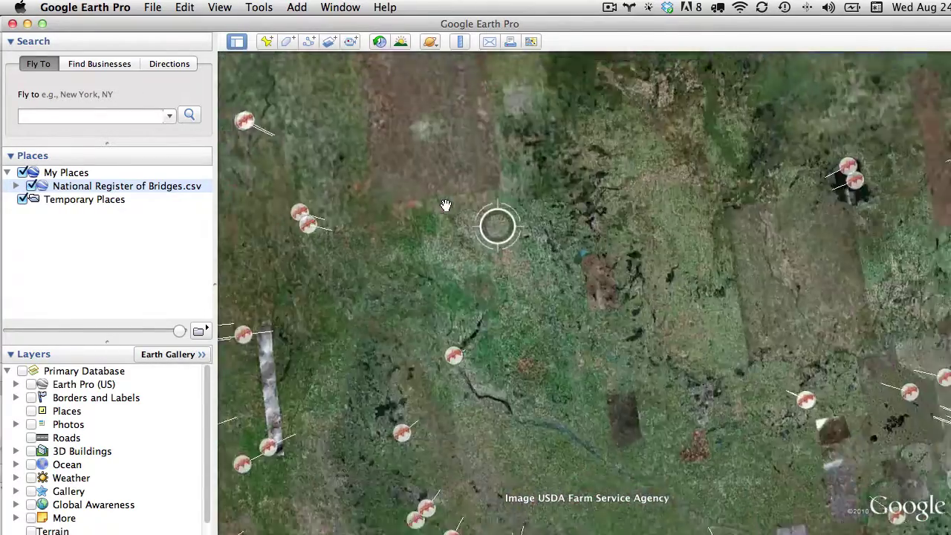
{"action": "scroll", "coordinate": [444, 203], "scroll_direction": "down", "scroll_amount": 5}
{"action": "scroll", "coordinate": [673, 245], "scroll_direction": "up", "scroll_amount": 5}
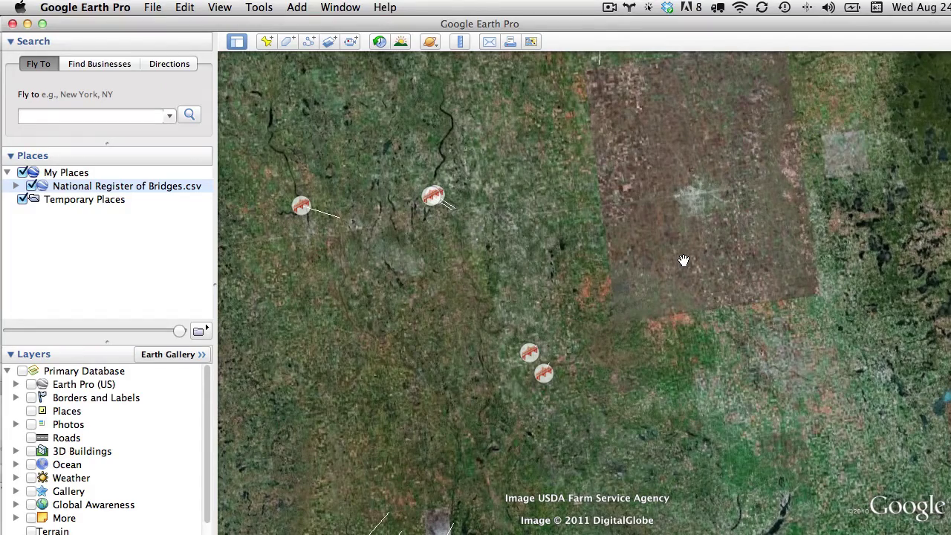
{"action": "scroll", "coordinate": [475, 215], "scroll_direction": "up", "scroll_amount": 5}
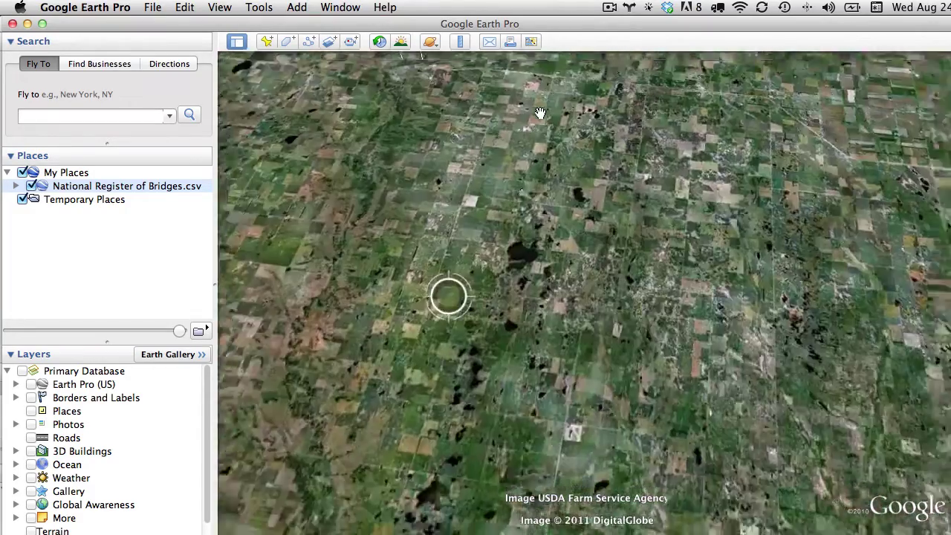
{"action": "scroll", "coordinate": [515, 253], "scroll_direction": "up", "scroll_amount": 5}
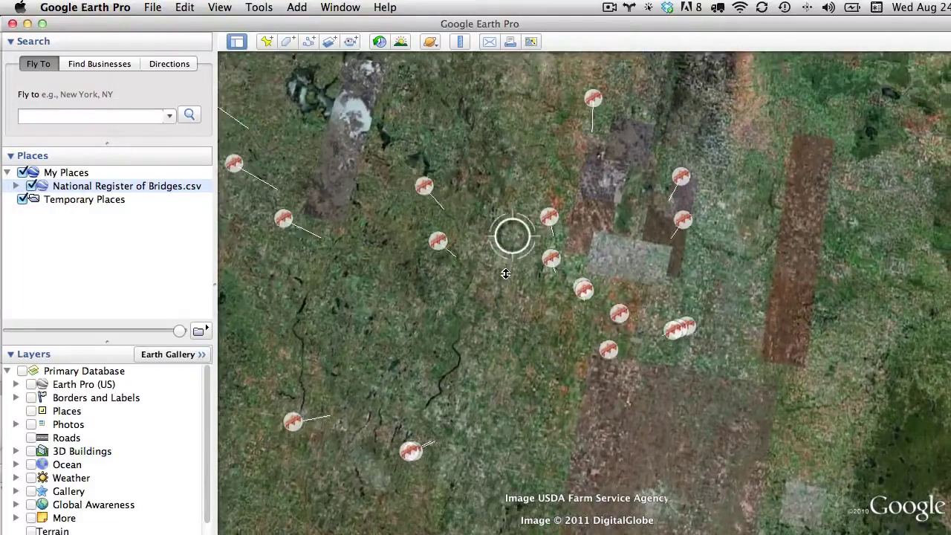
{"action": "middle_click_drag", "start_coordinate": [505, 267], "coordinate": [505, 359]}
{"action": "scroll", "coordinate": [505, 349], "scroll_direction": "up", "scroll_amount": 4}
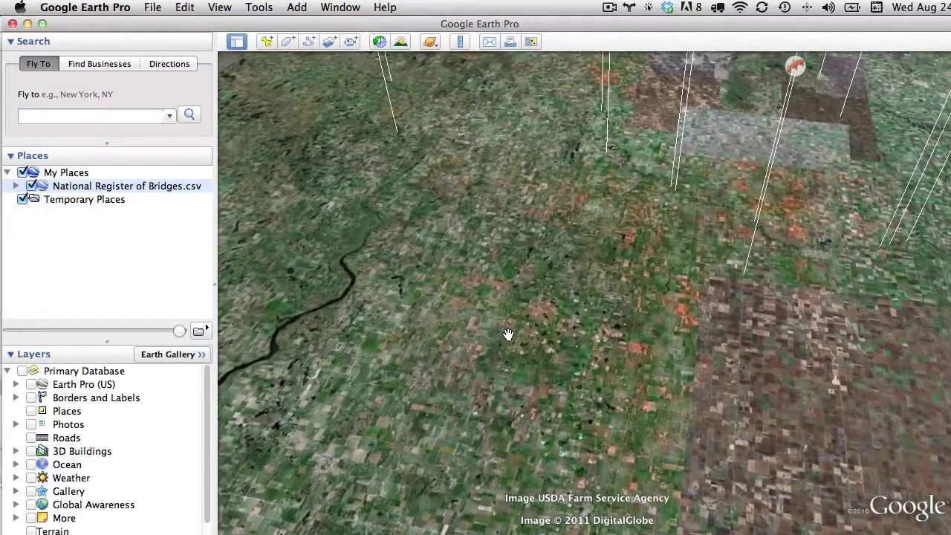
{"action": "scroll", "coordinate": [640, 196], "scroll_direction": "down", "scroll_amount": 4}
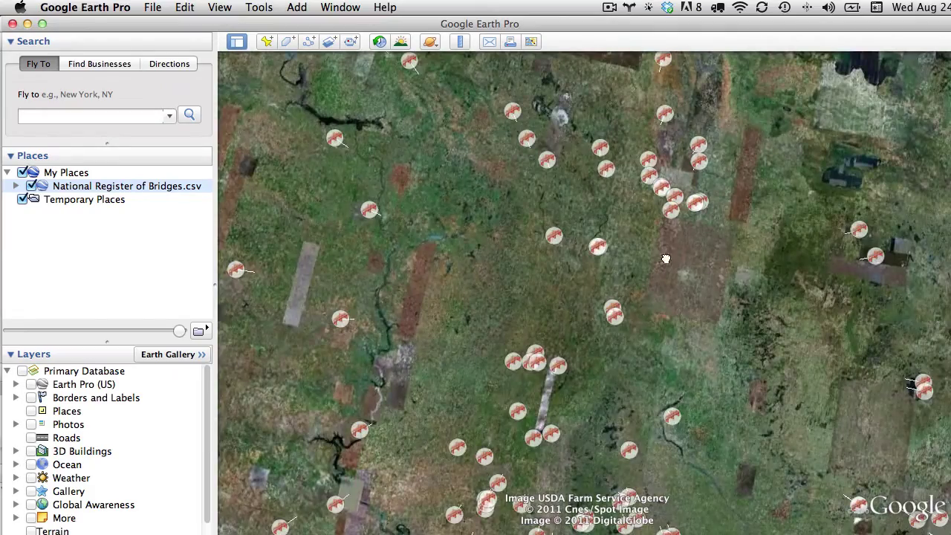
{"action": "scroll", "coordinate": [677, 255], "scroll_direction": "down", "scroll_amount": 3}
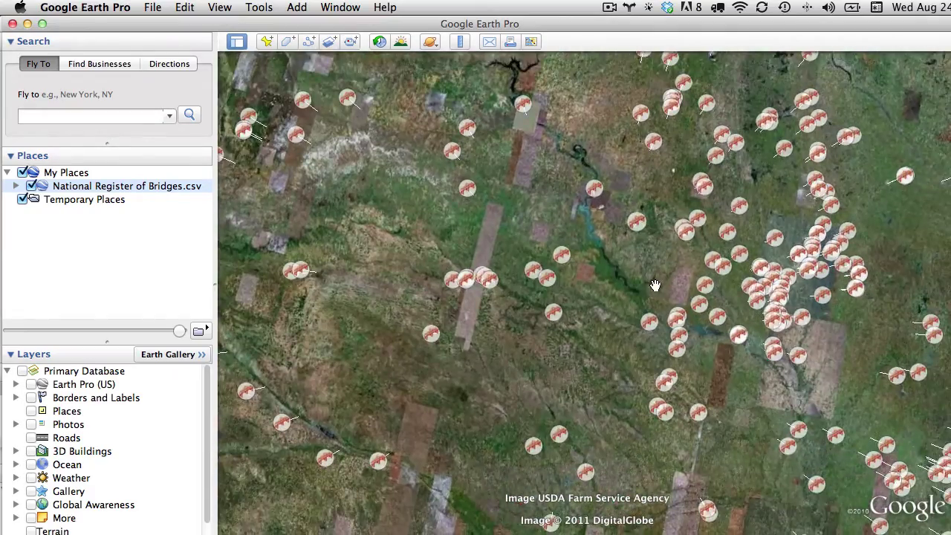
{"action": "scroll", "coordinate": [654, 286], "scroll_direction": "down", "scroll_amount": 2}
{"action": "scroll", "coordinate": [655, 290], "scroll_direction": "down", "scroll_amount": 10}
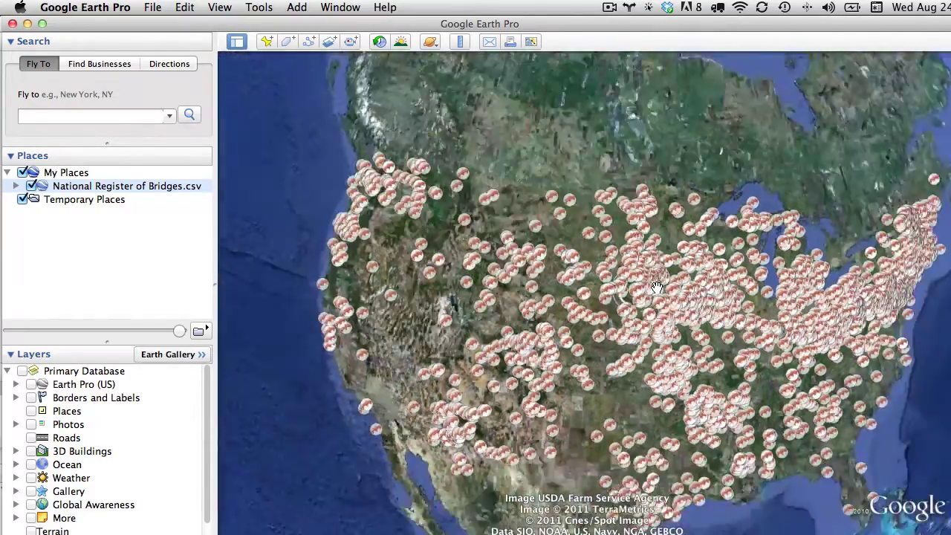